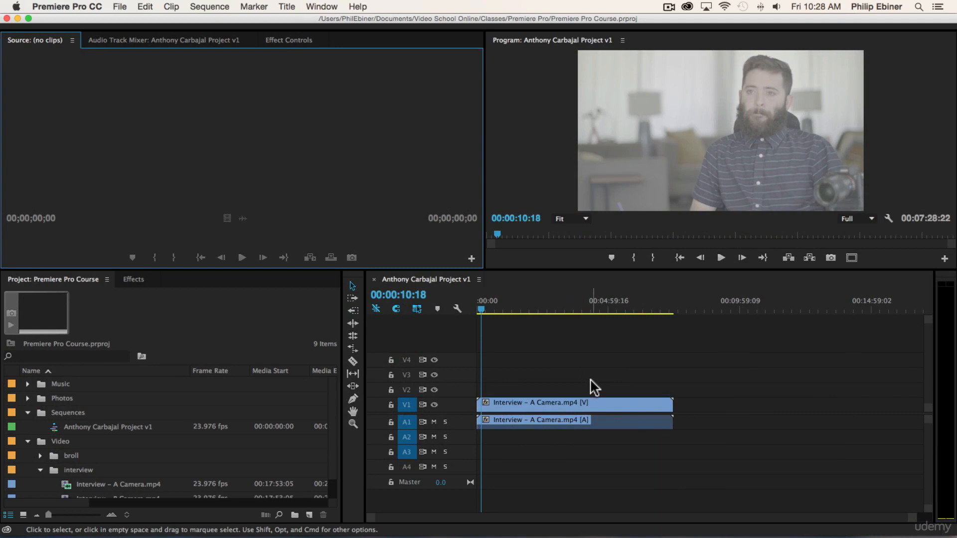
Add Interview - B Camera.mp4 from the interview bin to V1 and A1, after the A Camera clip.
scroll(150, 414, "down", 1)
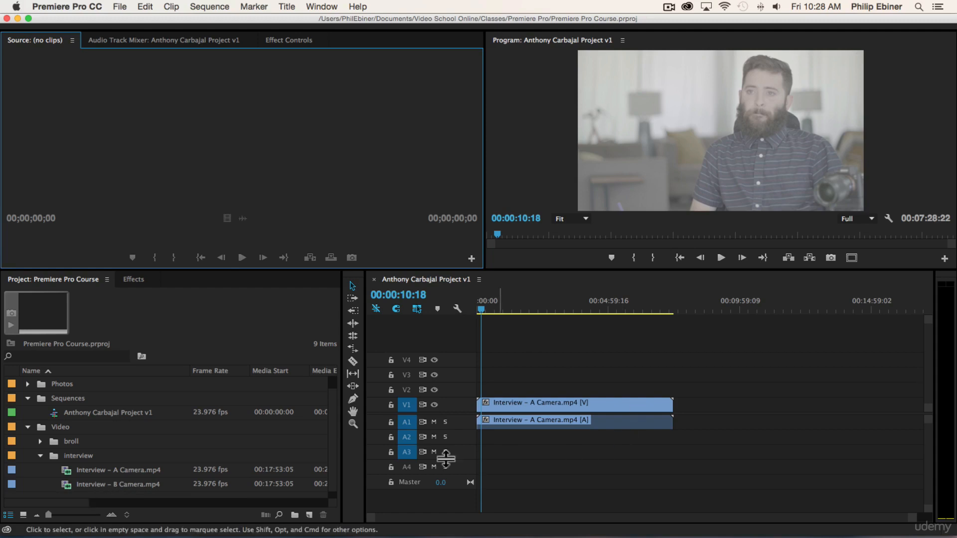
left_click_drag(121, 481, 686, 408)
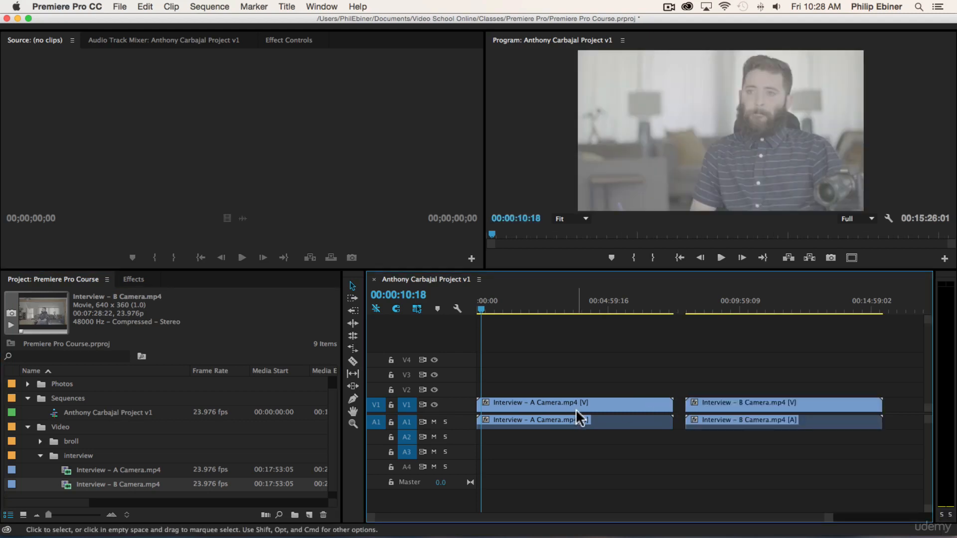
Move the A Camera clip's video to V2 and audio to A2, and slide the B Camera clip underneath it on V1 and A1.
left_click(554, 402)
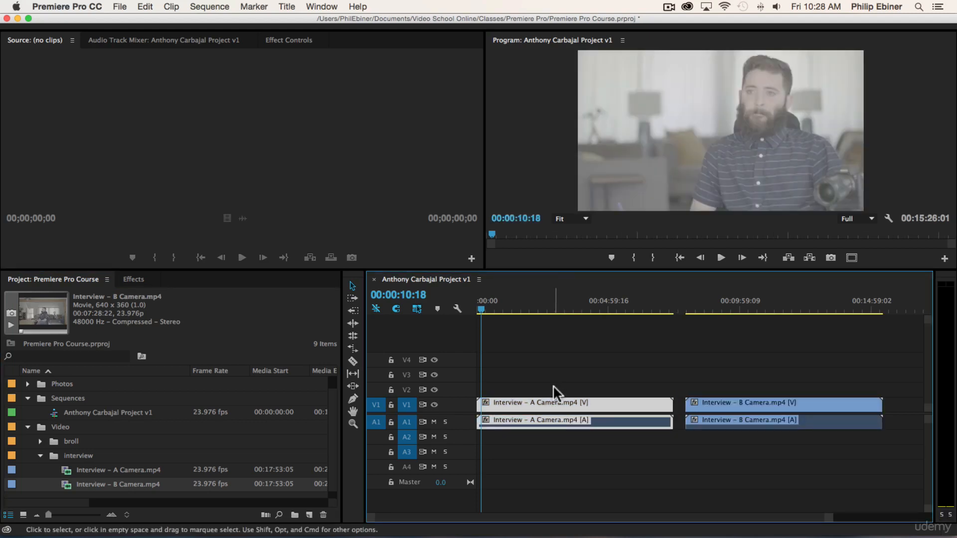
left_click_drag(552, 402, 550, 382)
left_click_drag(514, 418, 514, 436)
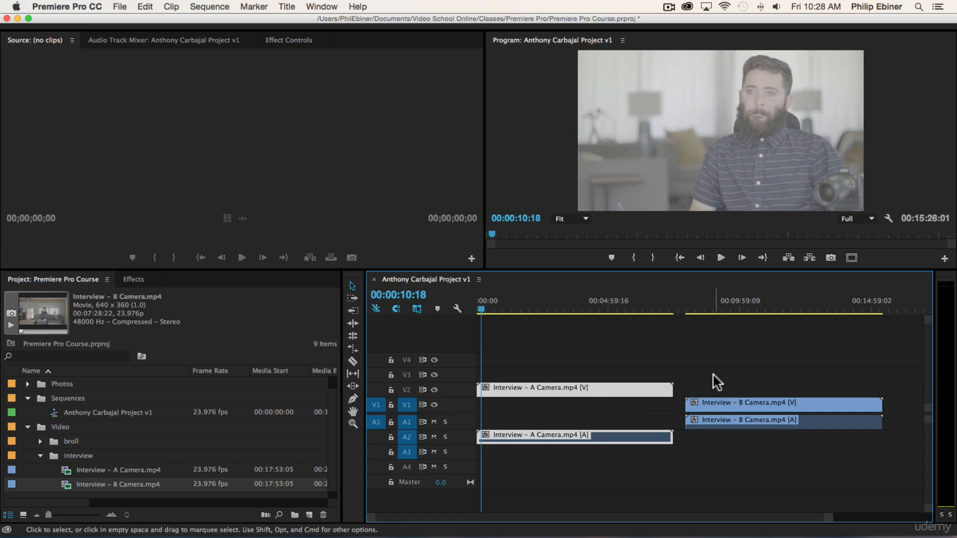
left_click(719, 420)
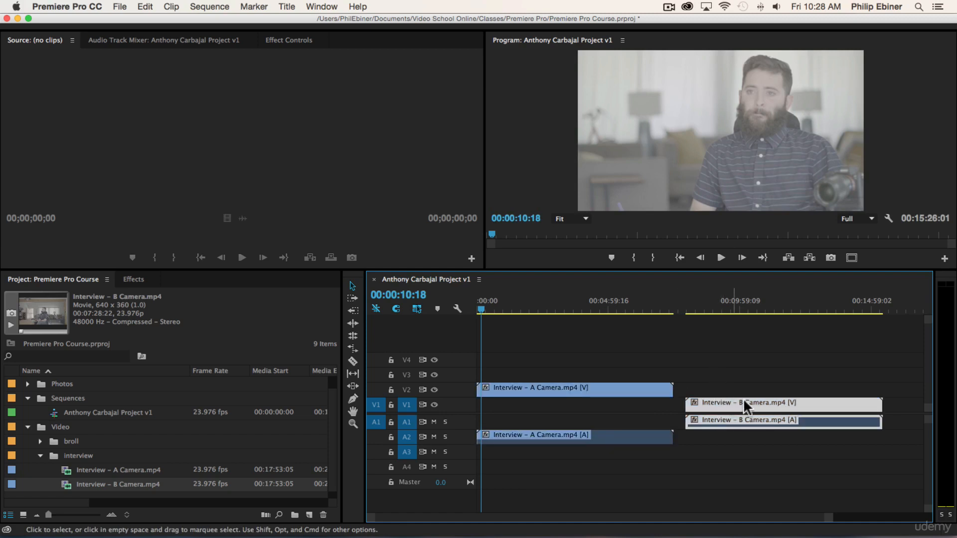
left_click_drag(743, 399, 556, 407)
Compare the two camera angles at 00:00:49:02 by hiding and showing the V2 track.
left_click(498, 299)
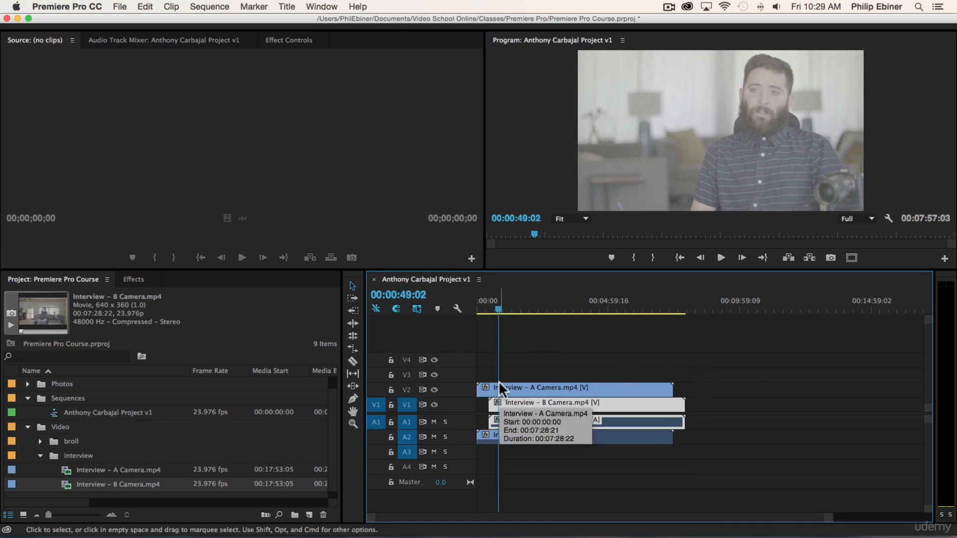
left_click(434, 388)
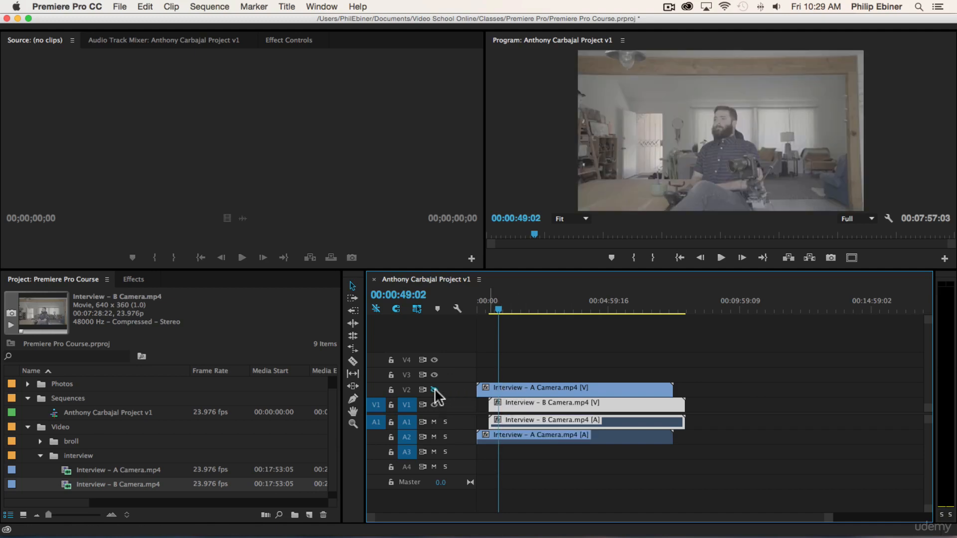
left_click(434, 388)
left_click(435, 388)
left_click(435, 388)
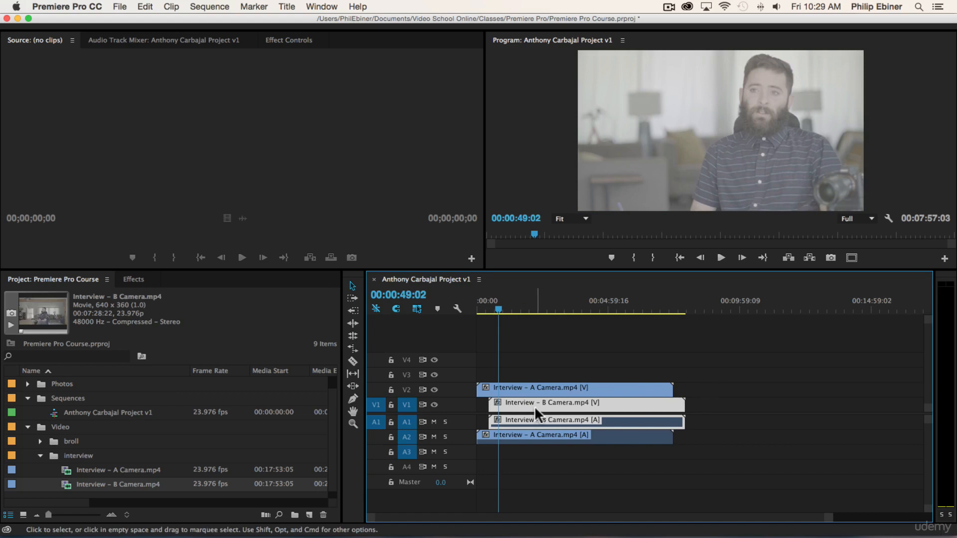
Expand audio tracks A1 and A2 in height to display the waveforms of both camera clips.
left_click(530, 387)
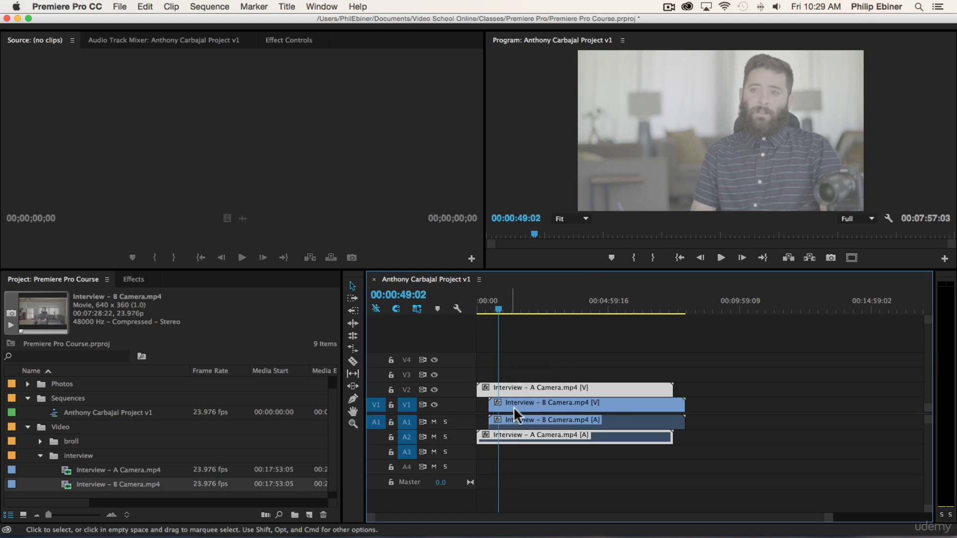
key("equal")
key("equal")
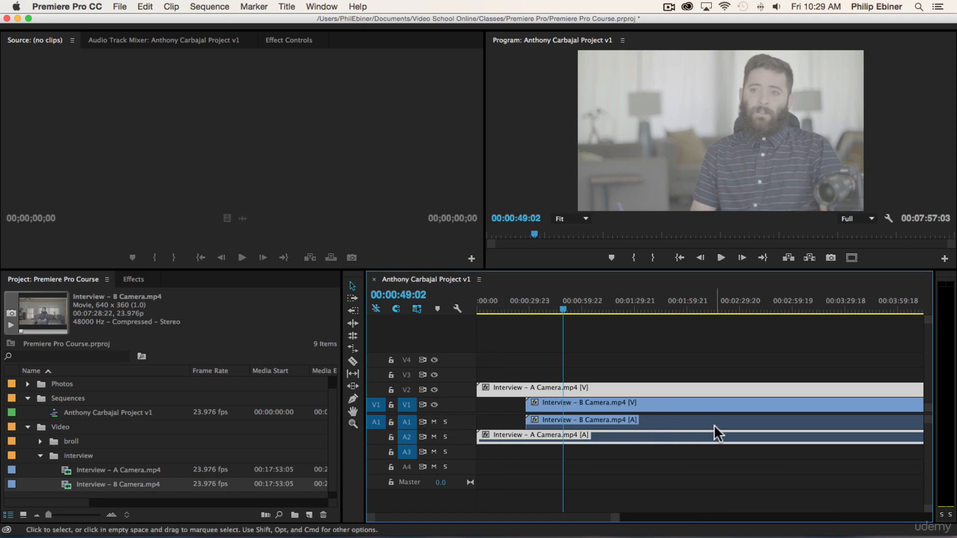
double_click(459, 421)
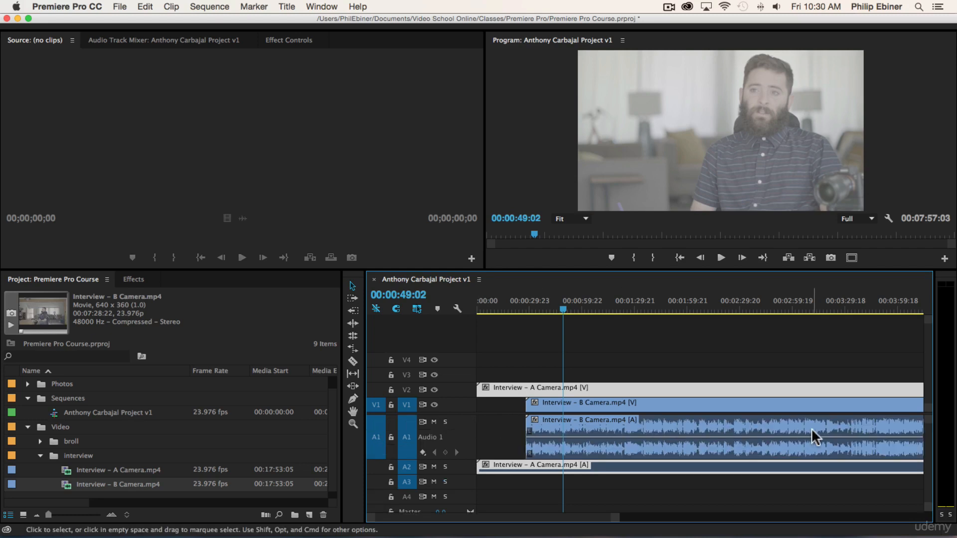
left_click(467, 417)
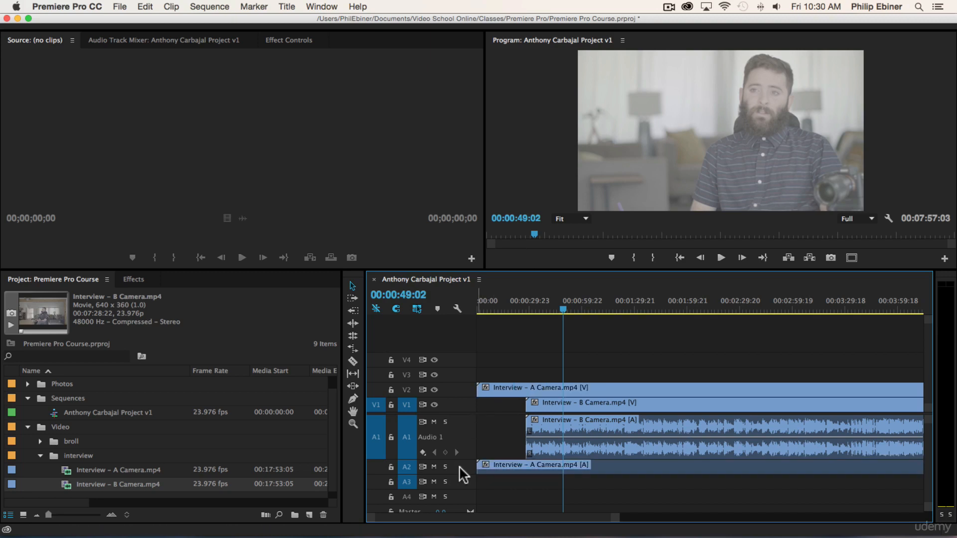
left_click_drag(459, 474, 459, 503)
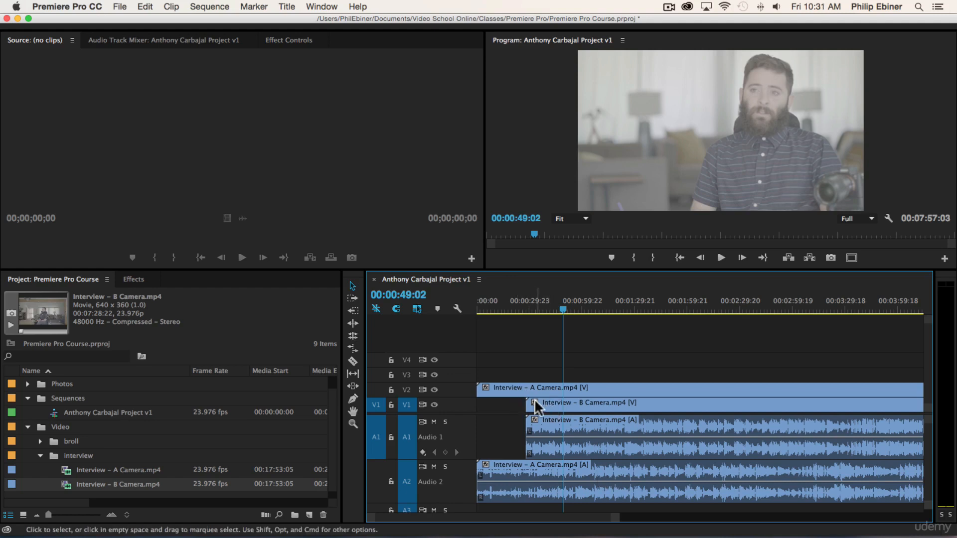
Align the start of the B Camera clip with the A Camera clip at the beginning of the sequence.
left_click(480, 303)
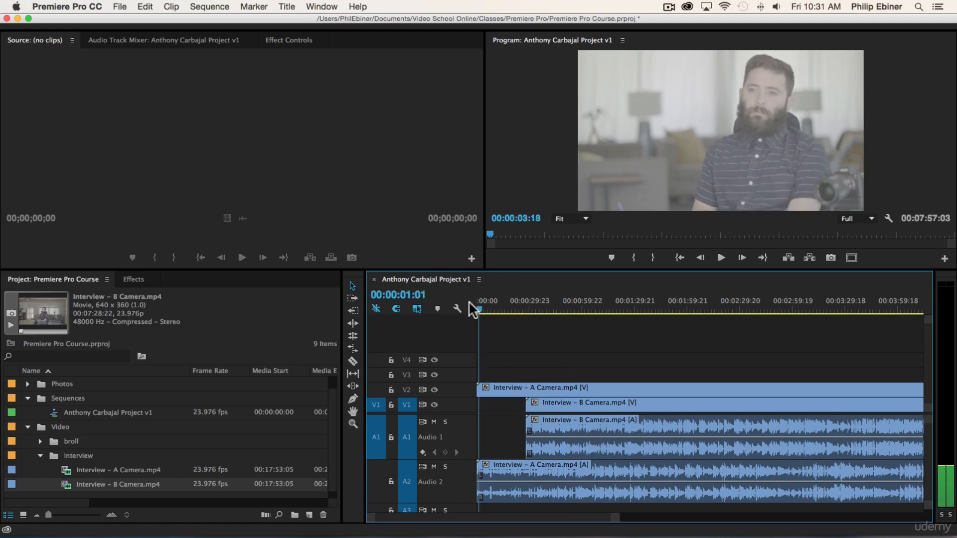
left_click_drag(543, 402, 481, 410)
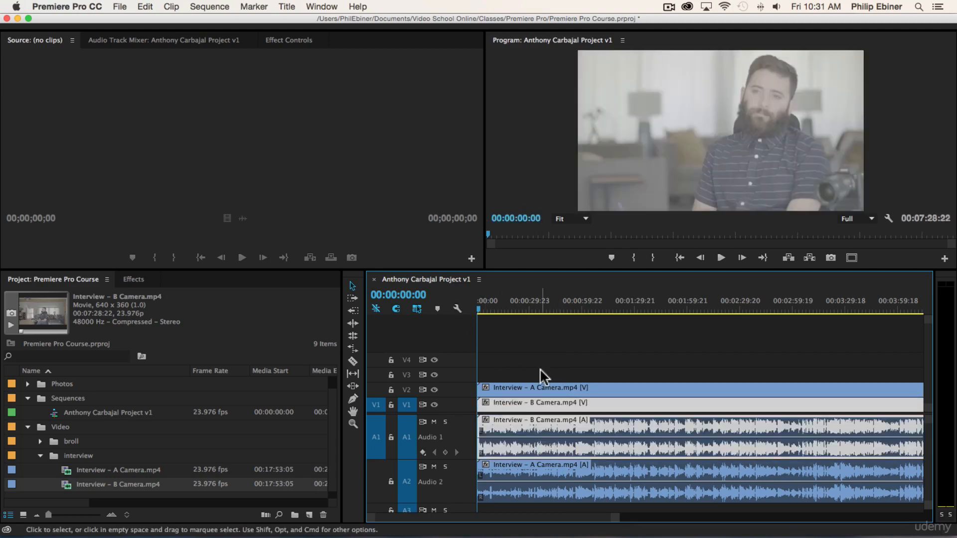
Play the first six seconds of both clips from the sequence start to check how their audio lines up.
key("equal")
key("equal")
key("equal")
key("equal")
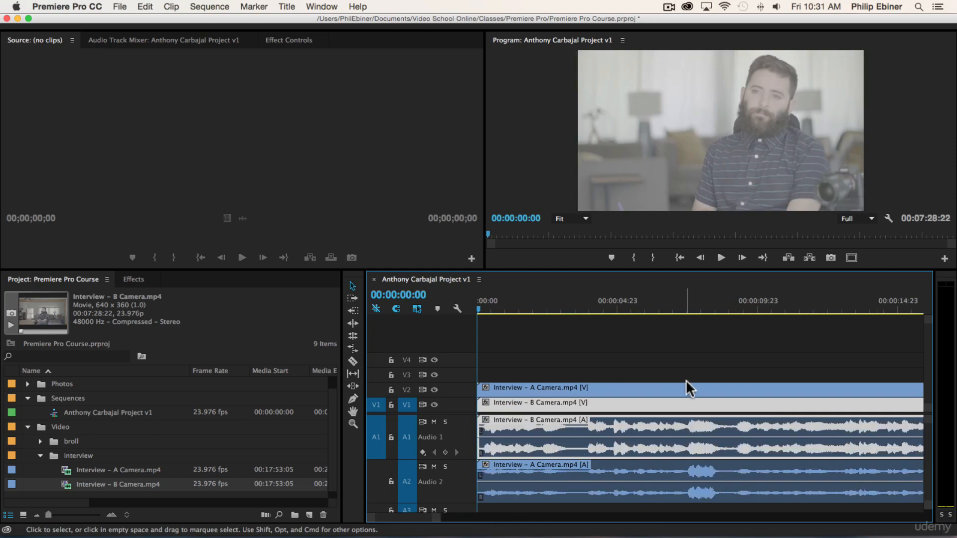
key("equal")
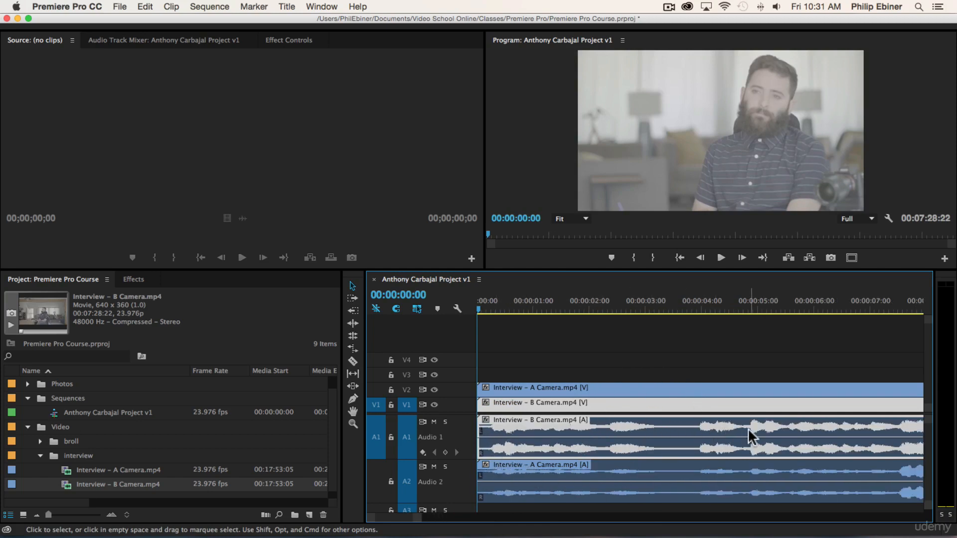
key("space")
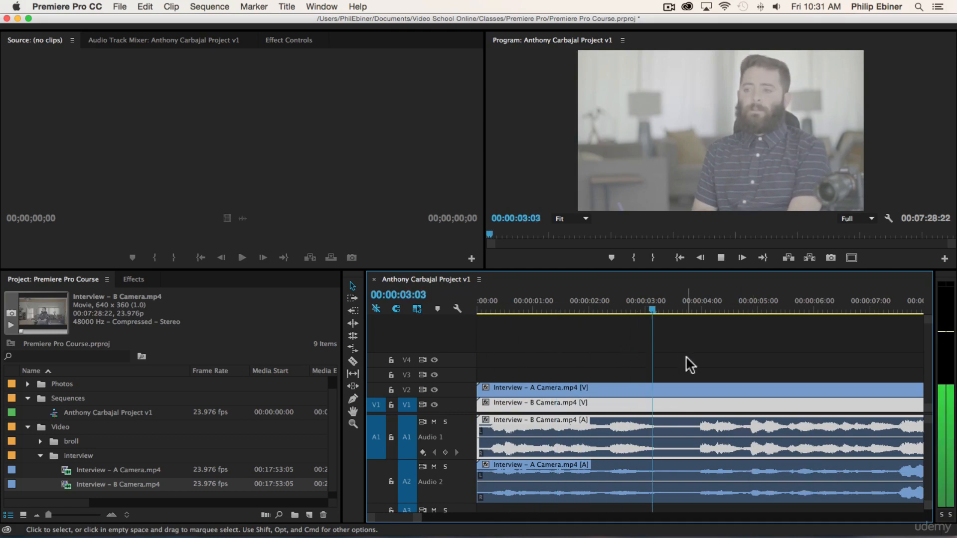
key("minus")
key("minus")
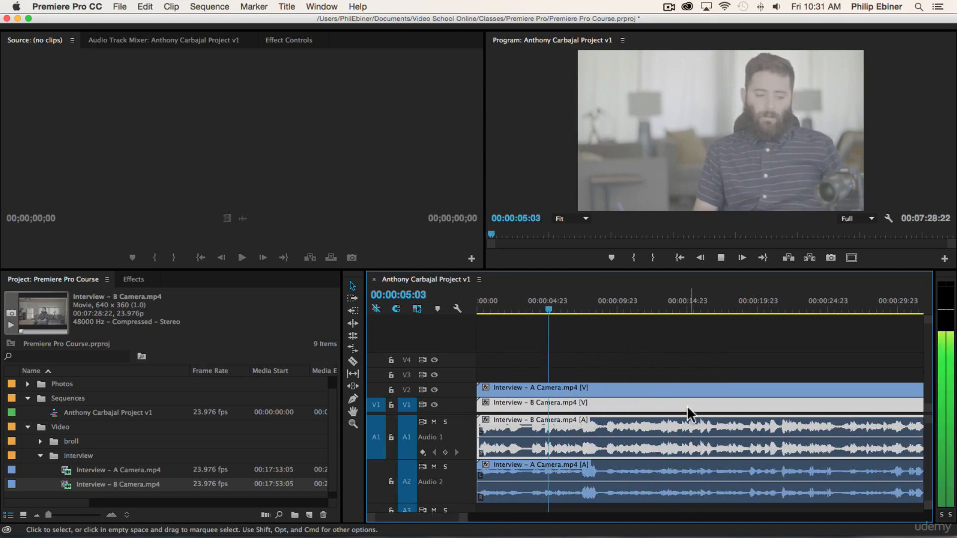
key("space")
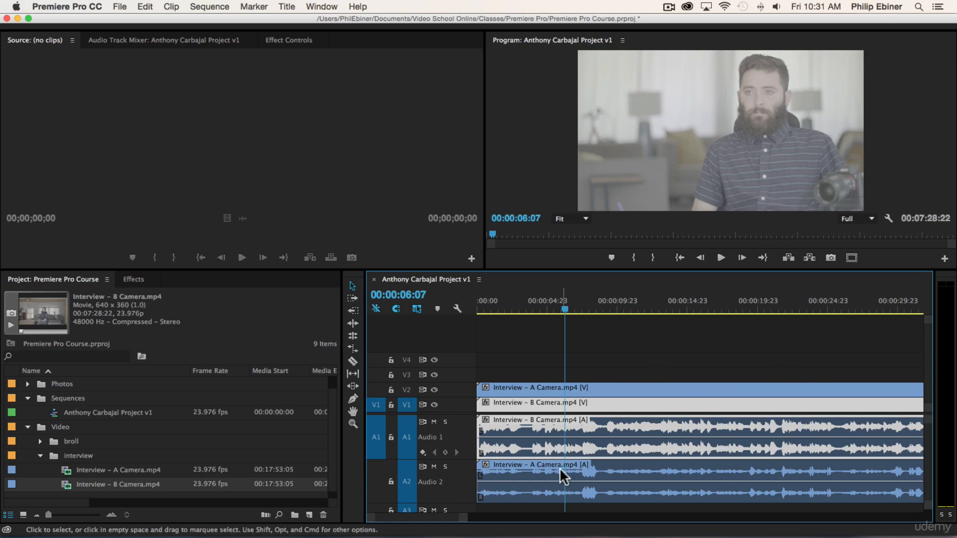
Try to nudge the B Camera clip slightly so its waveform lines up with the A Camera audio.
left_click(621, 366)
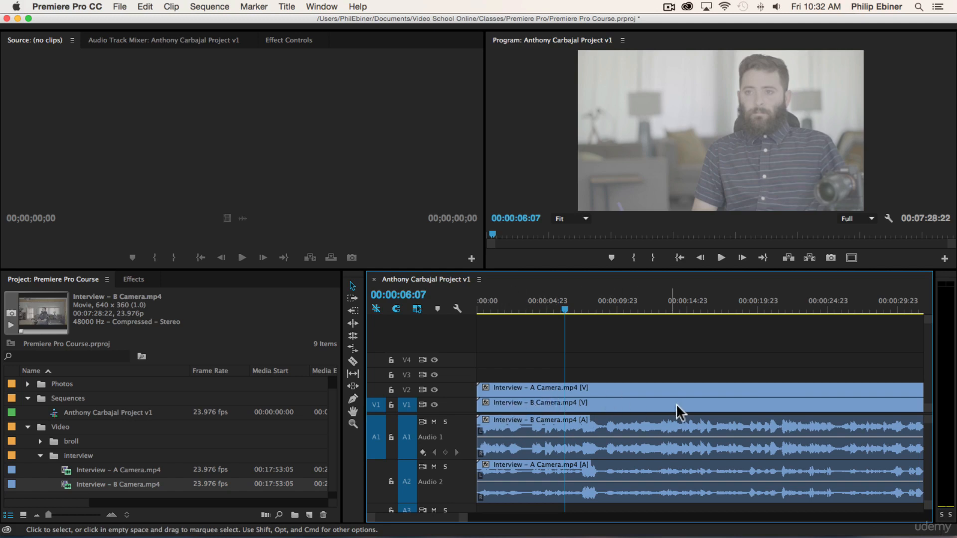
key("minus")
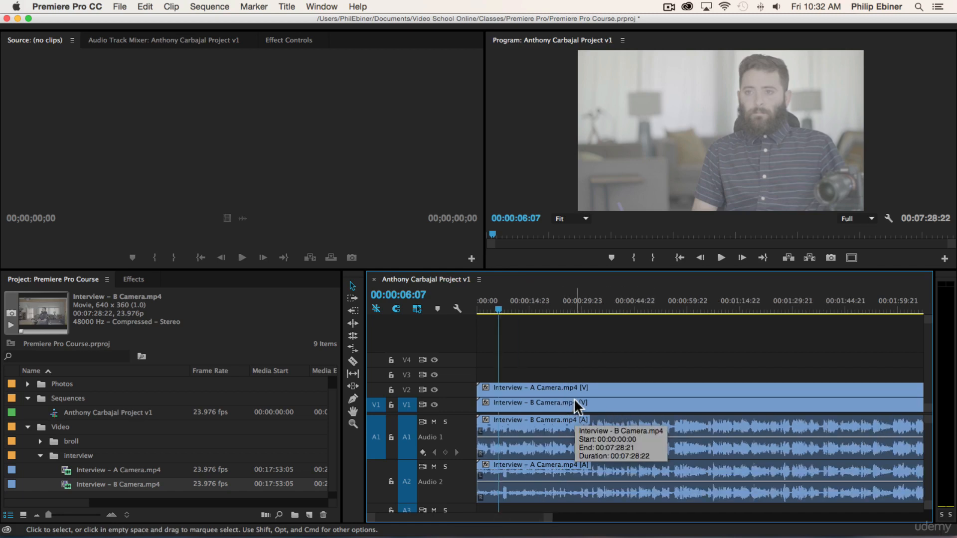
key("equal")
key("equal")
key("equal")
key("equal")
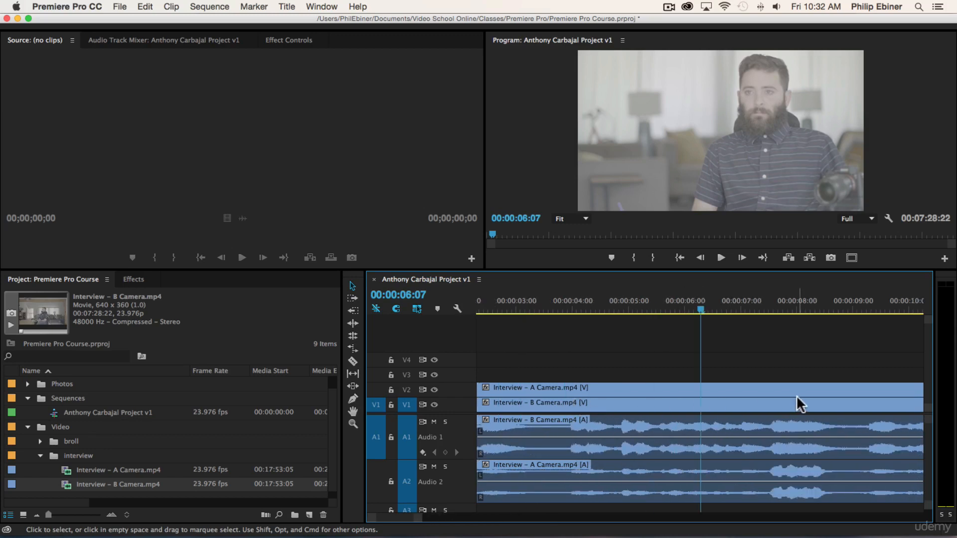
key("equal")
left_click_drag(740, 404, 720, 404)
key("minus")
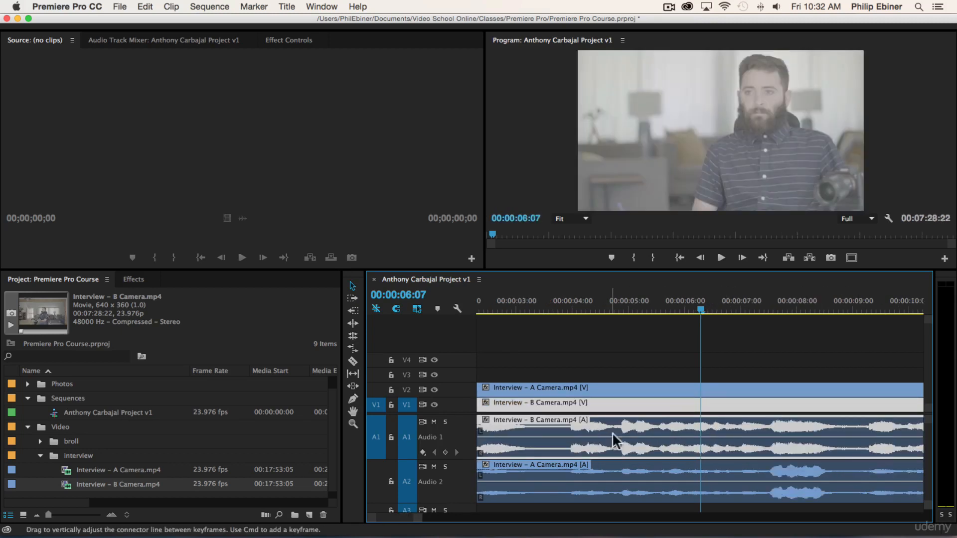
key("minus")
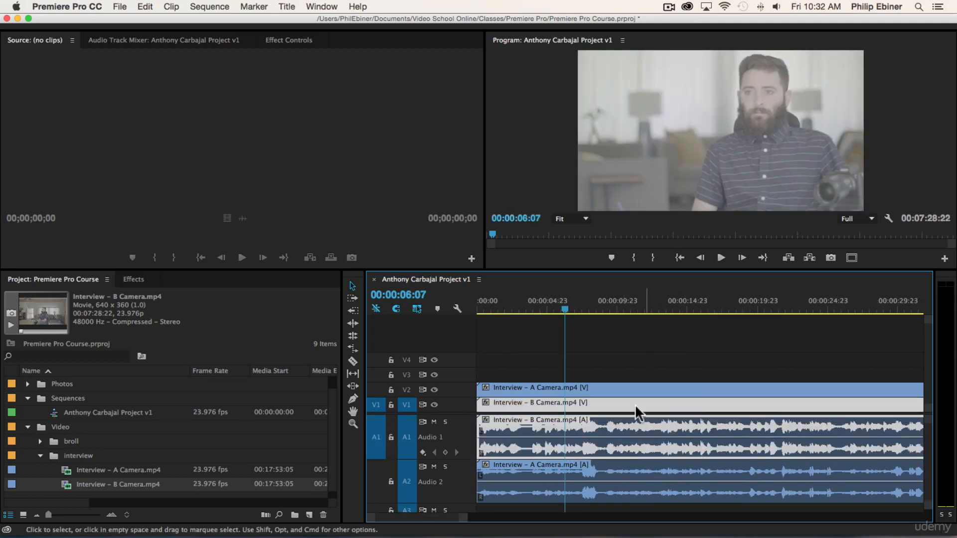
Shift the B Camera clip about 3.5 seconds later so it starts out of sync with the A Camera clip.
left_click_drag(588, 408, 628, 408)
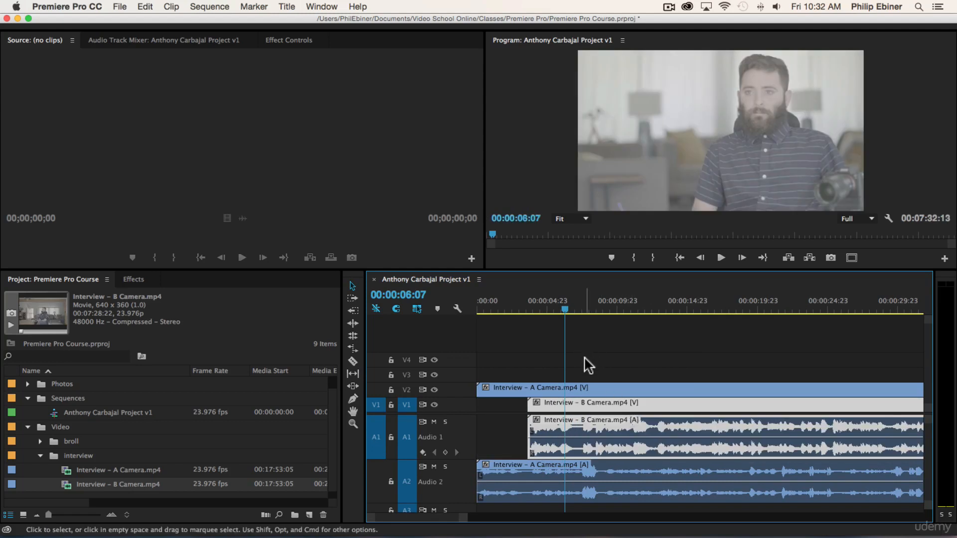
left_click(549, 358)
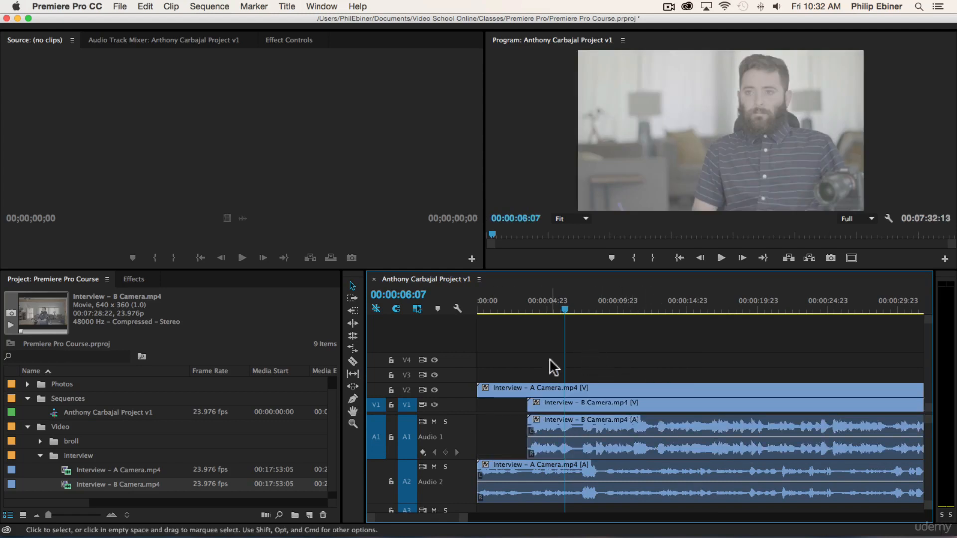
key("minus")
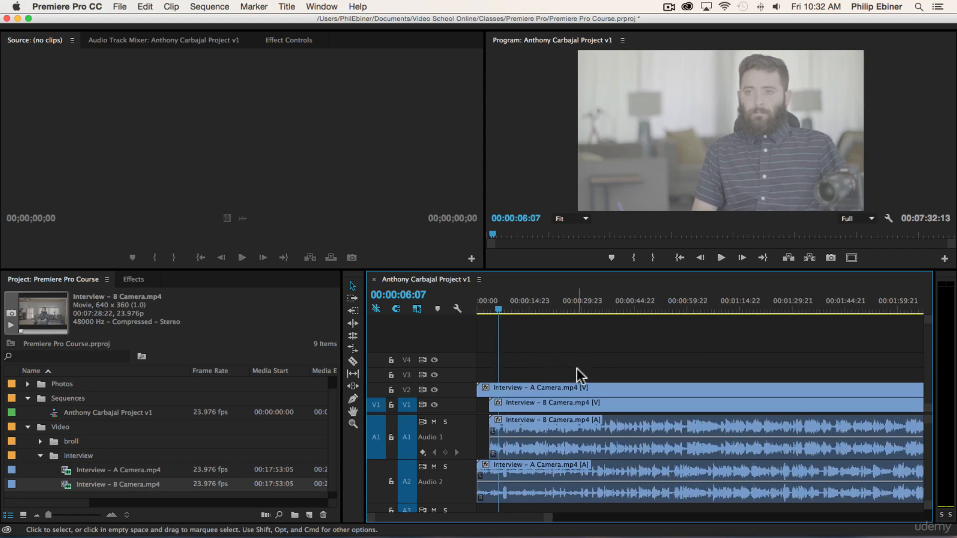
key("backslash")
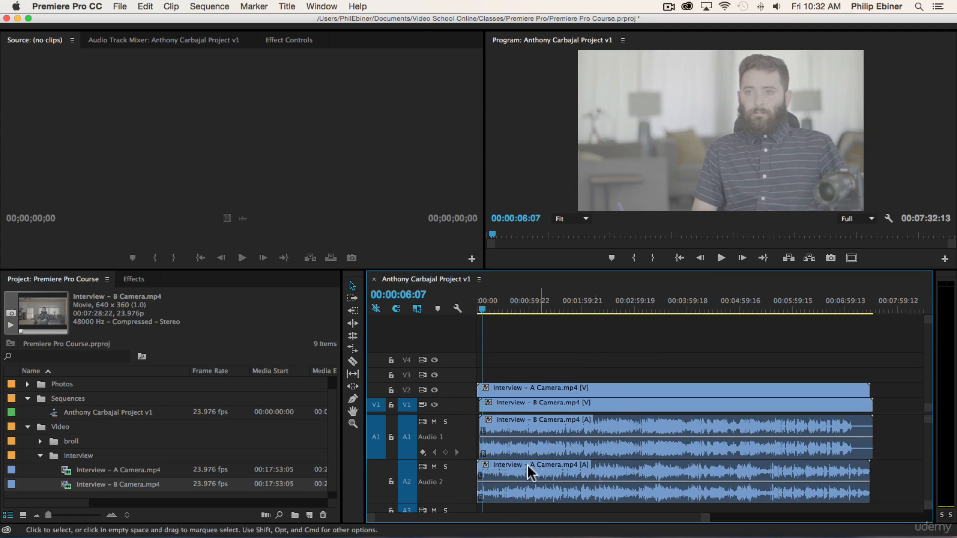
Synchronize the A Camera and B Camera clips by Audio, using the Mix Down track channel.
left_click_drag(605, 373, 624, 461)
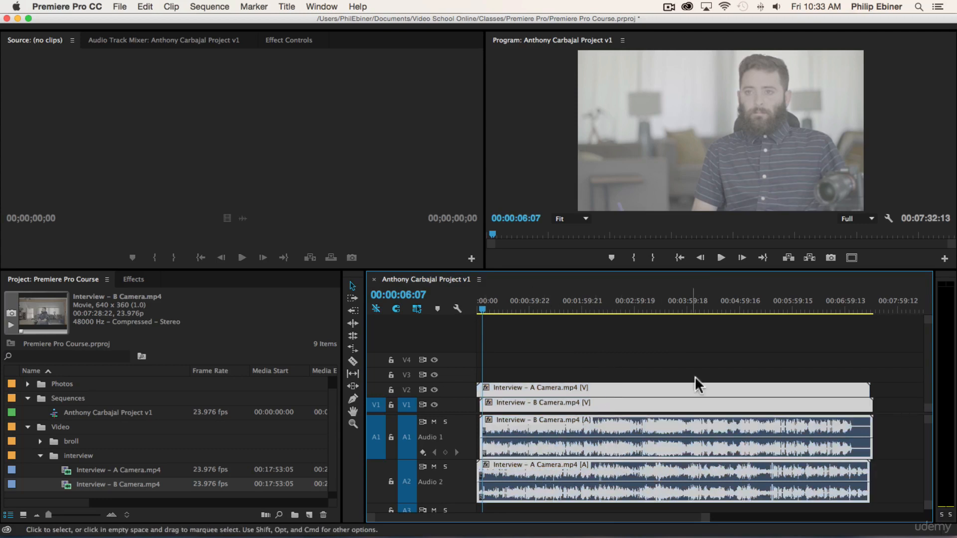
right_click(595, 404)
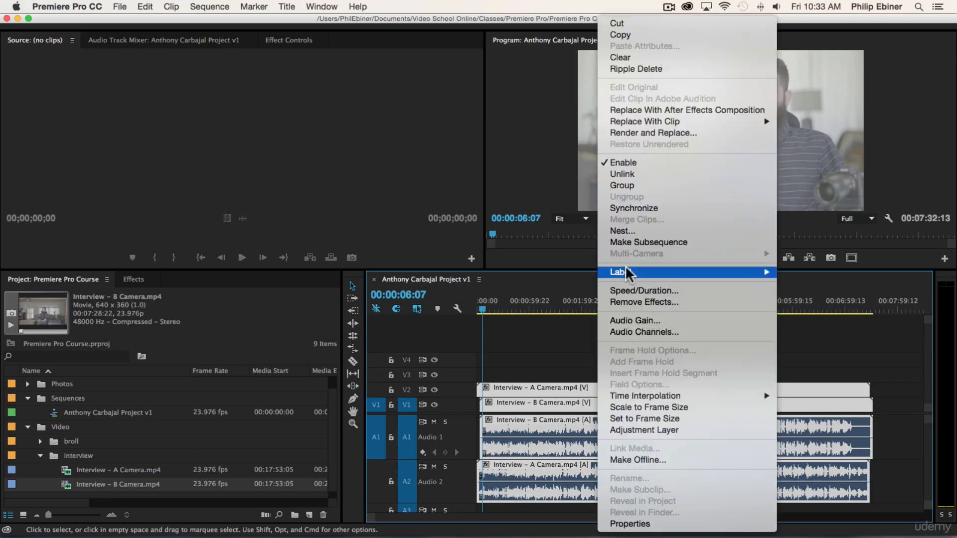
left_click(625, 206)
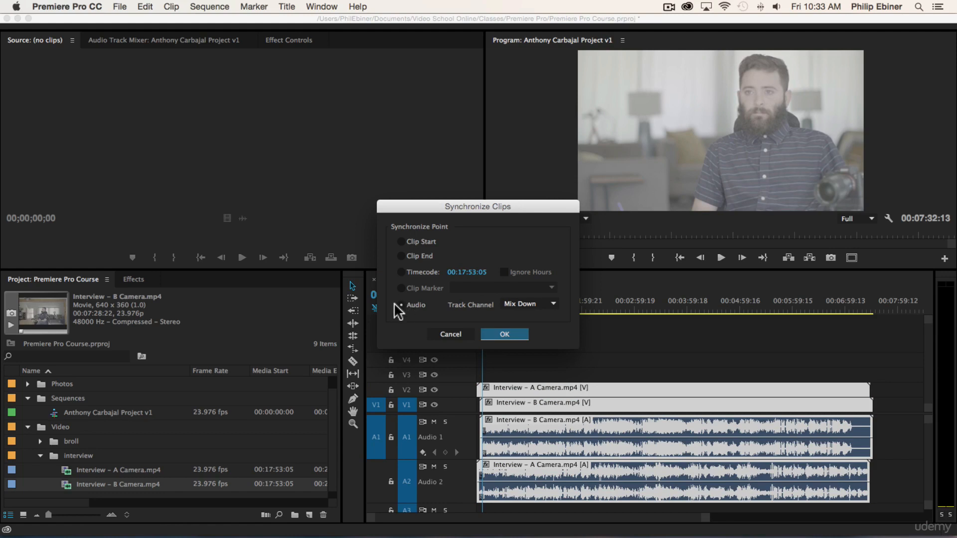
left_click(529, 304)
left_click(528, 335)
left_click(505, 334)
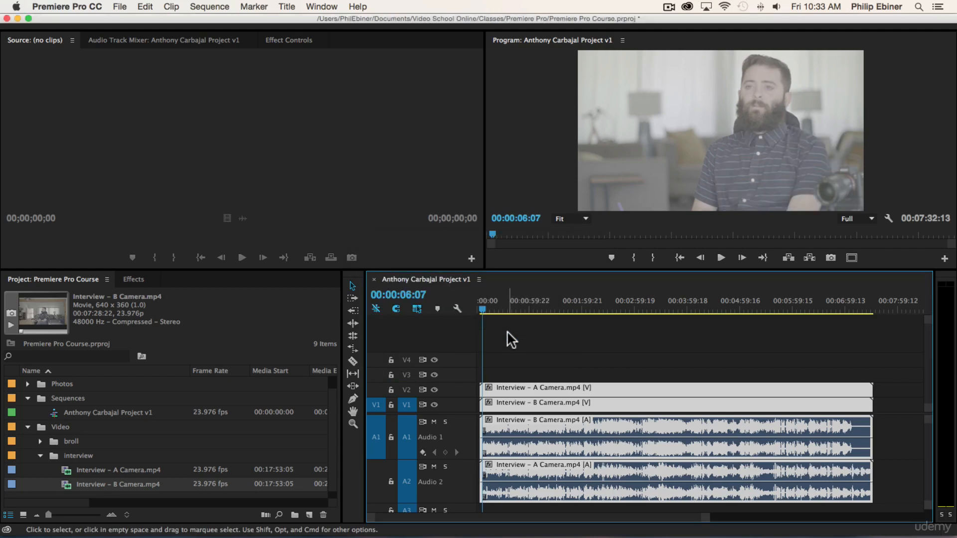
Compare the A Camera and B Camera waveforms near the start of the clips to check the synchronization.
key("=")
key("=")
key("=")
key("=")
key("=")
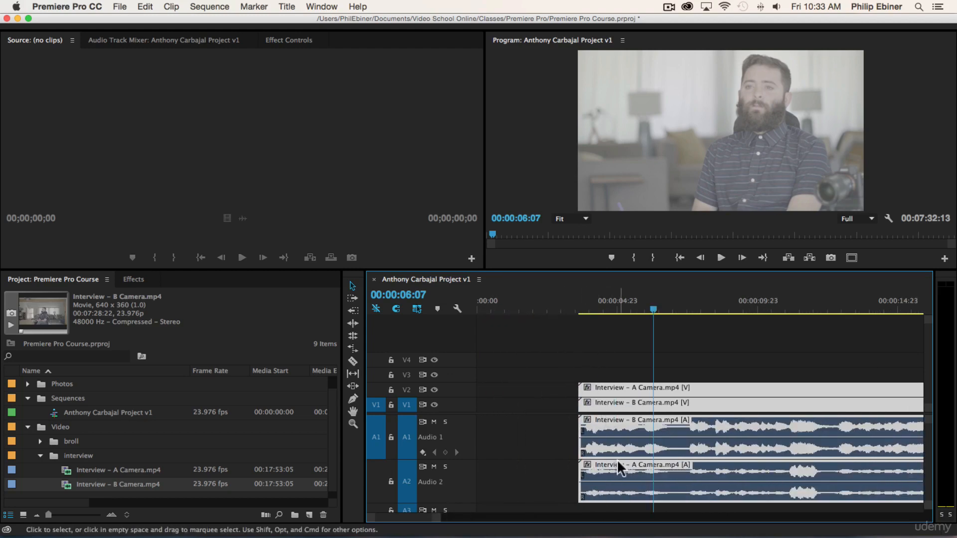
key("minus")
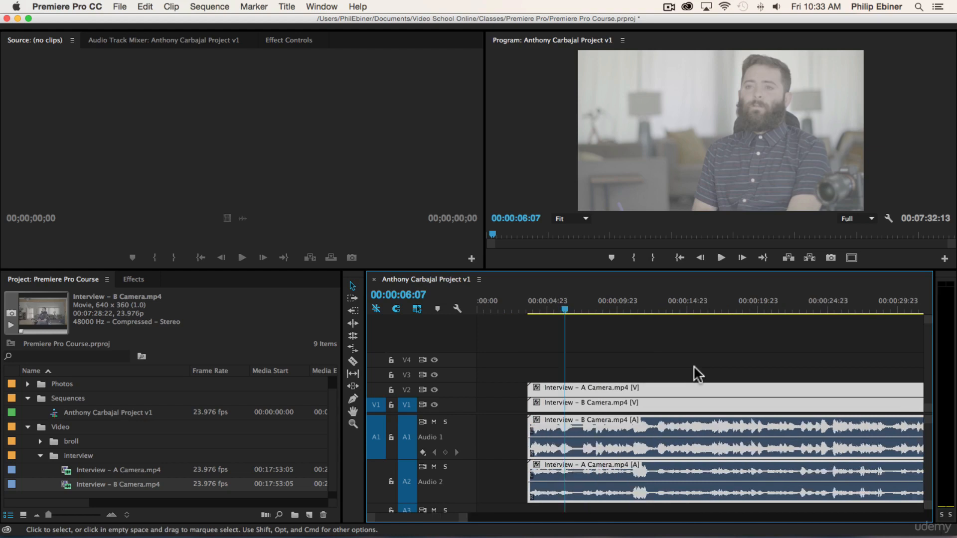
Move the synchronized A Camera and B Camera clips together to the start of the sequence and set the playhead at 00:00:00:00.
key("minus")
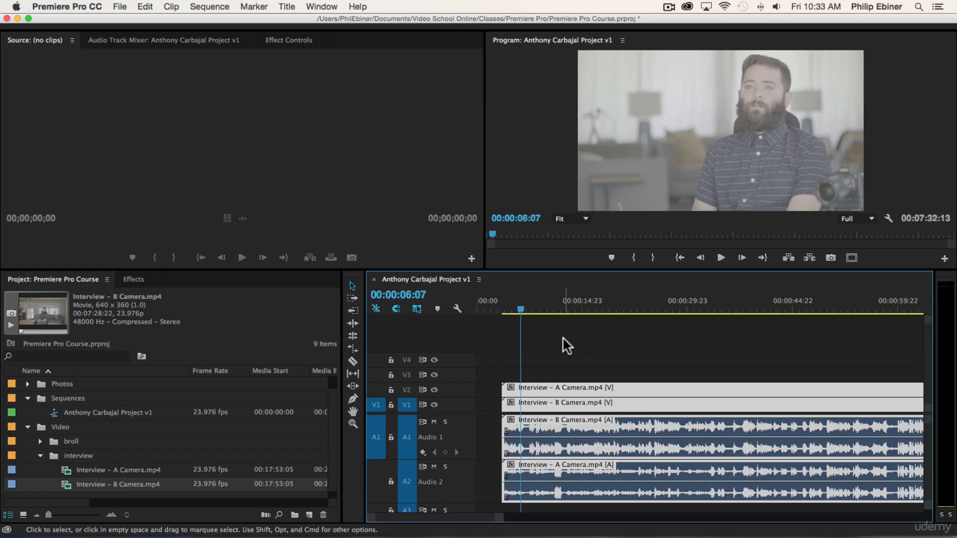
key("minus")
key("minus")
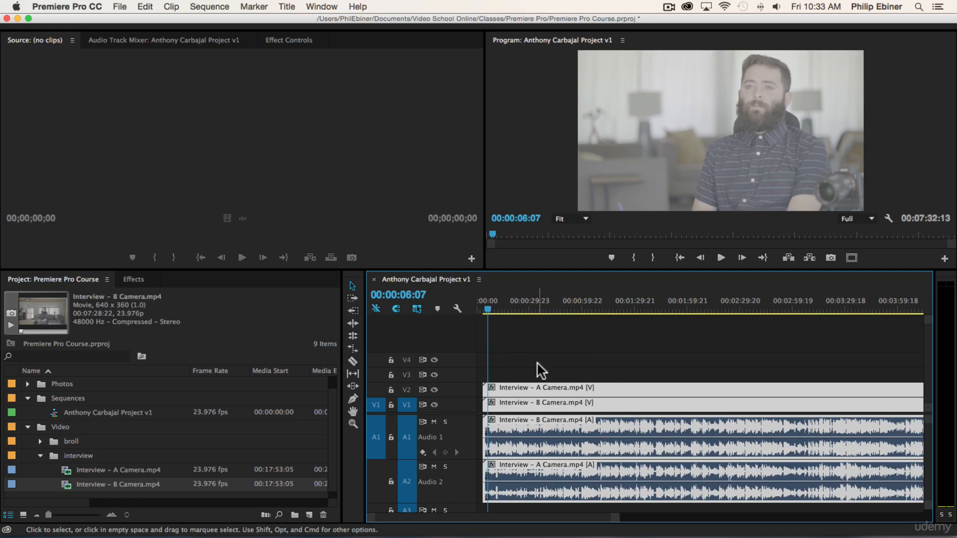
left_click_drag(516, 387, 459, 391)
key("equal")
key("equal")
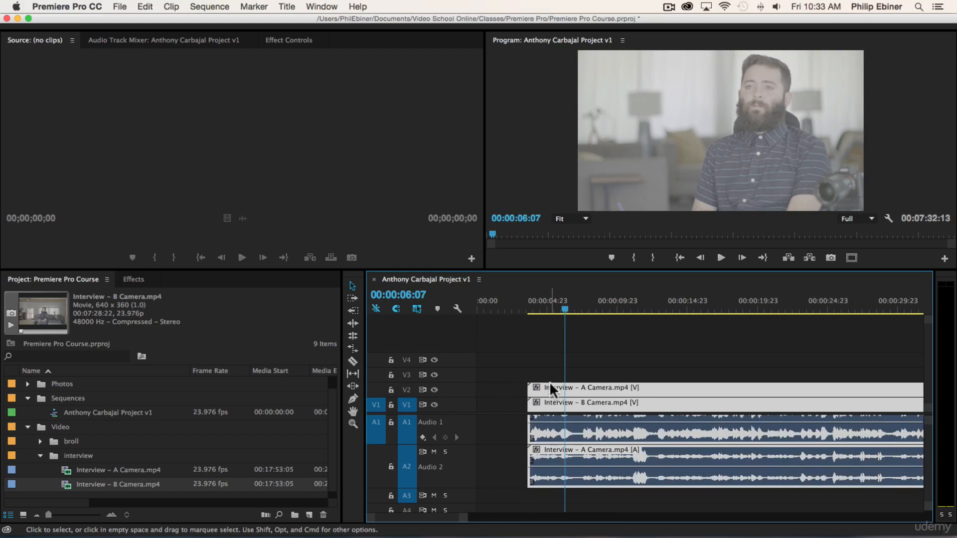
left_click_drag(549, 387, 524, 391)
key("equal")
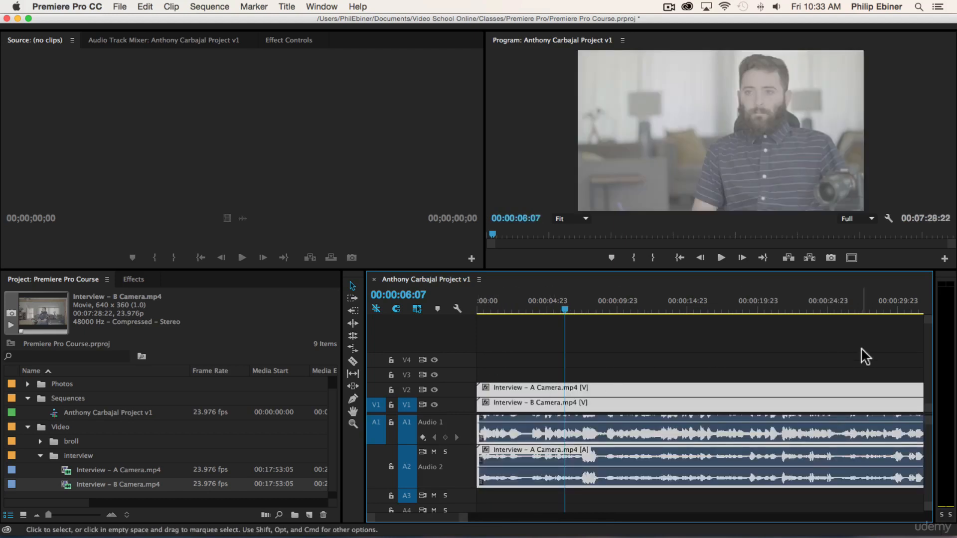
left_click_drag(517, 302, 392, 306)
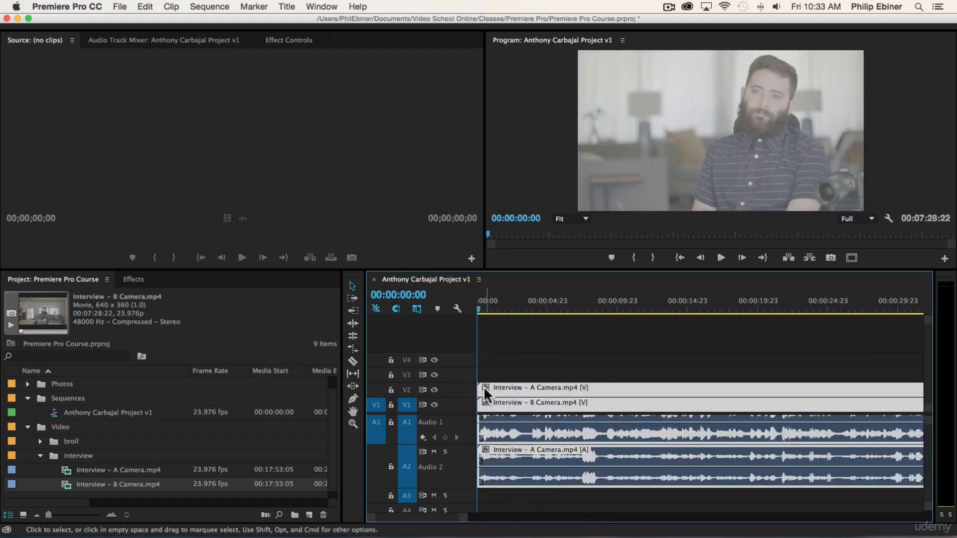
left_click_drag(498, 390, 434, 385)
Marquee-select both interview clips with their audio, and clear the selection.
left_click_drag(515, 344, 647, 506)
left_click(540, 357)
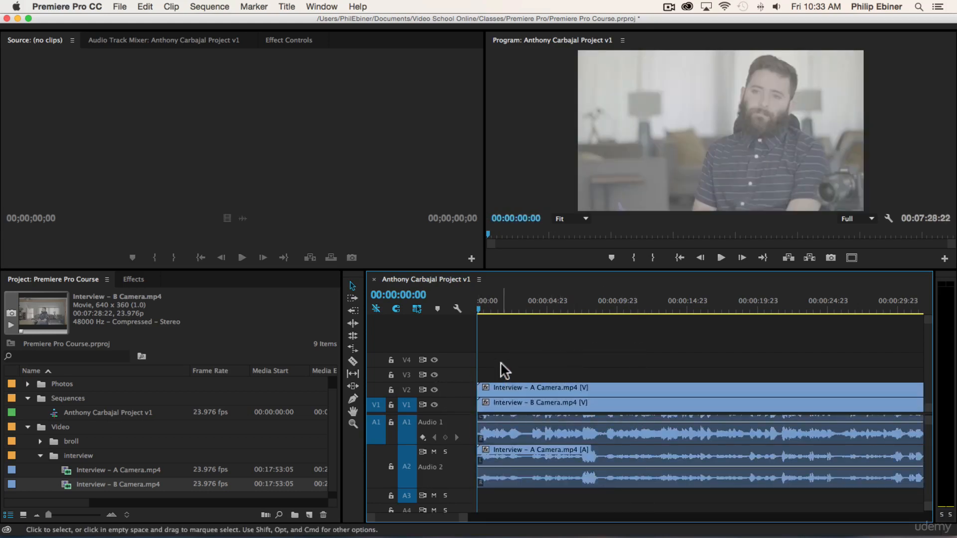
left_click_drag(503, 363, 624, 504)
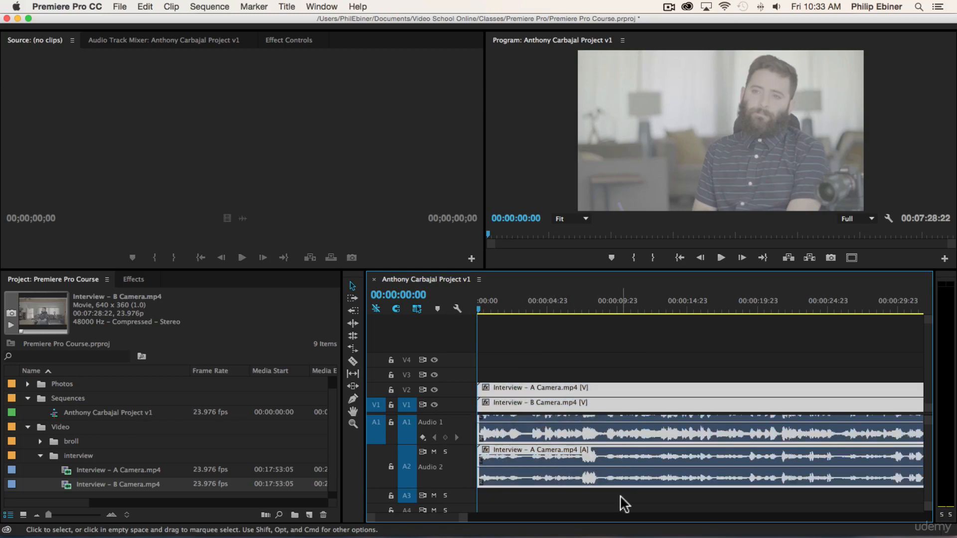
left_click(573, 361)
Try selecting the A Camera and B Camera clips individually and together, and leave everything deselected.
left_click(571, 385)
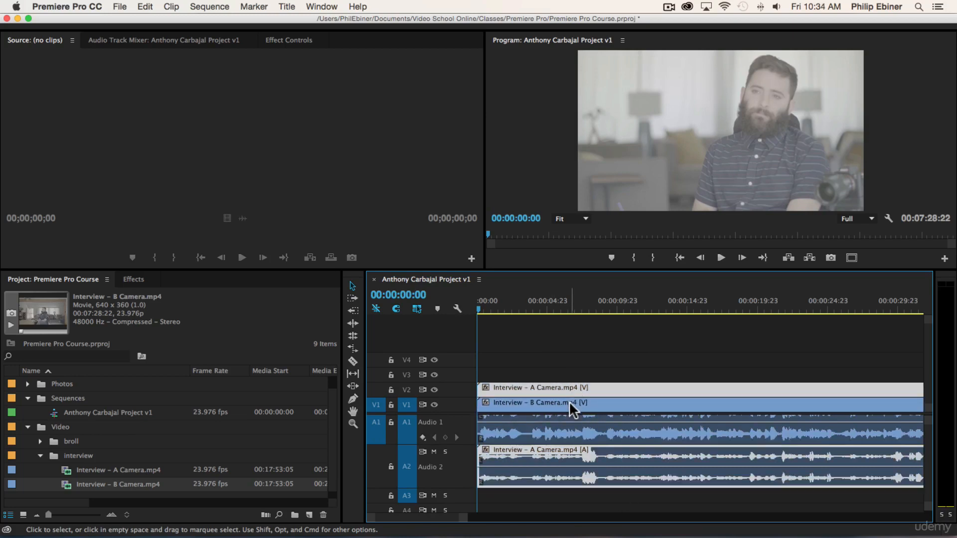
left_click(569, 401)
left_click(579, 357)
left_click(599, 388)
left_click(586, 402, "shift")
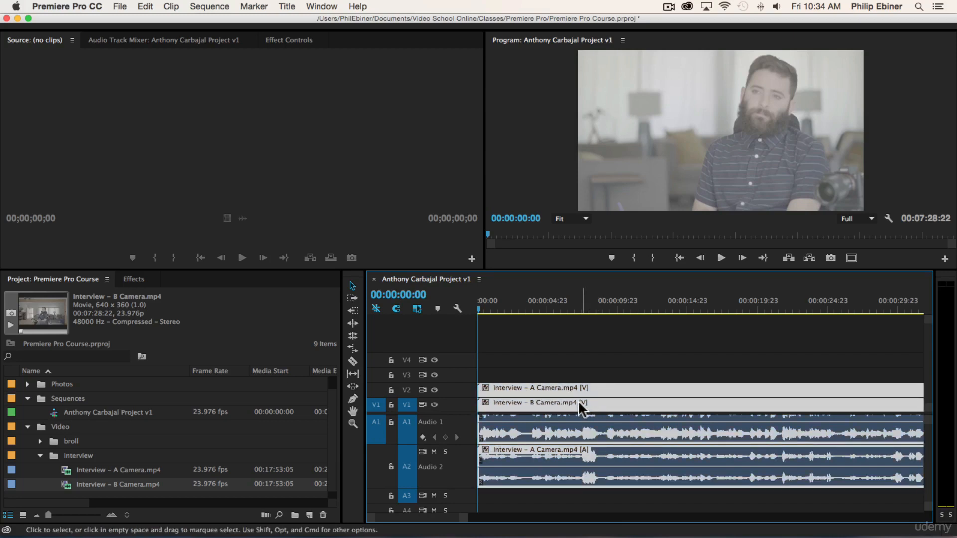
left_click_drag(556, 388, 507, 394)
left_click_drag(521, 347, 623, 479)
left_click(582, 365)
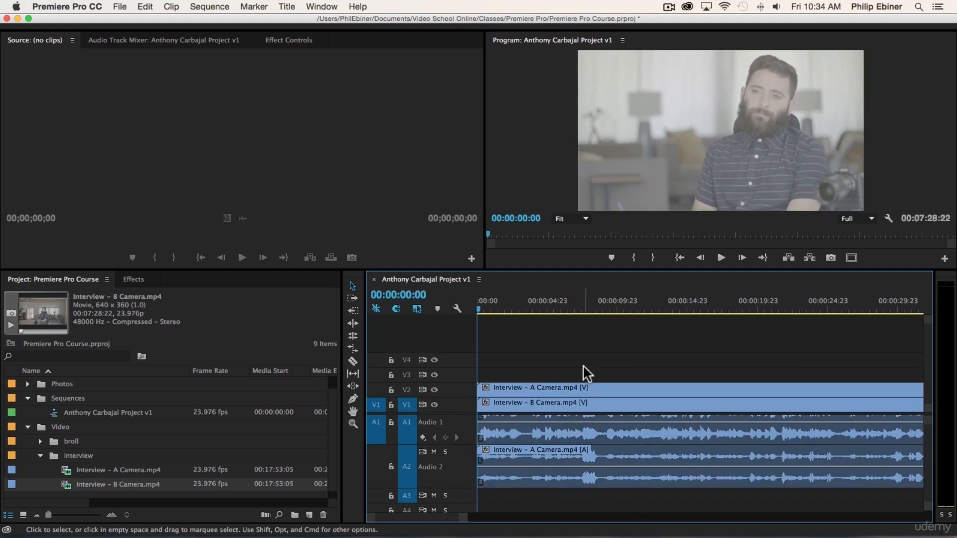
Place Crusing Down Street.mp4 from the broll bin on V3 above the interview clips at about 20 seconds.
key("minus")
key("minus")
key("minus")
key("minus")
key("minus")
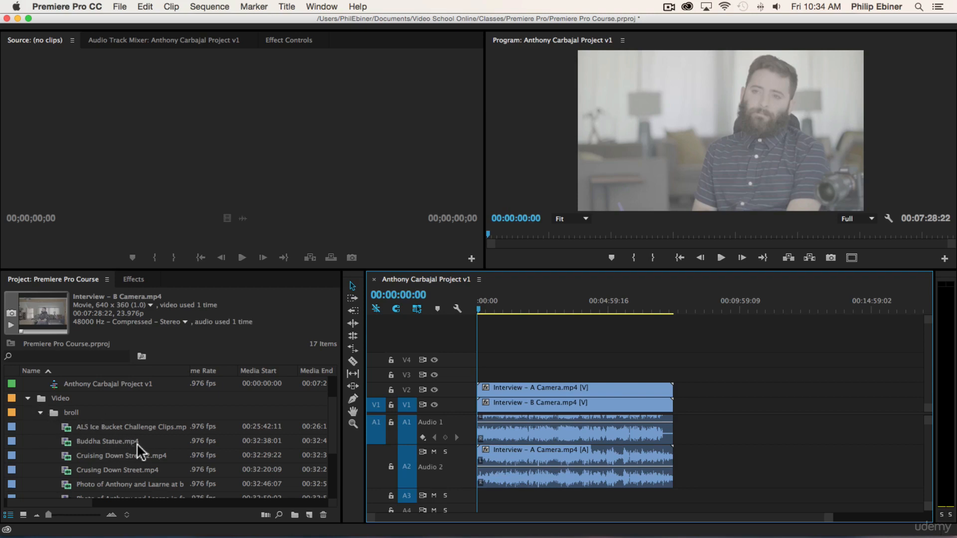
scroll(173, 445, "down", 2)
left_click_drag(85, 437, 486, 378)
Play the sequence from about 14 seconds into the street clip to preview the interview-to-b-roll cut, muting the computer's sound.
key("=")
key("=")
key("=")
key("=")
key("=")
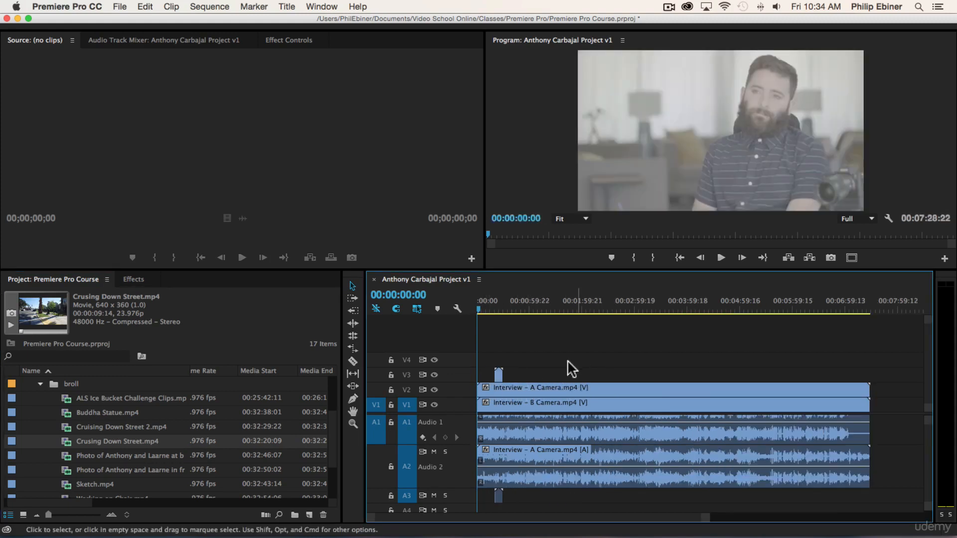
left_click(579, 303)
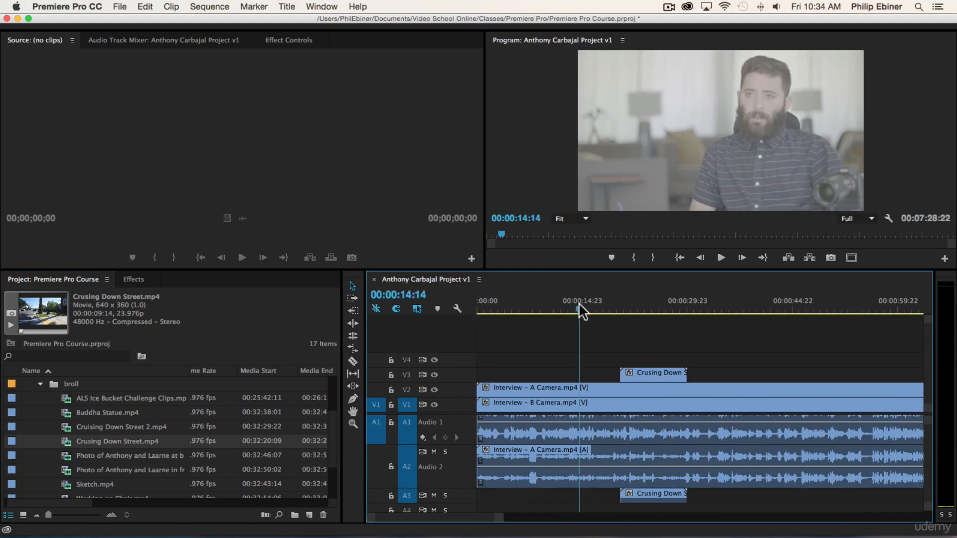
key("space")
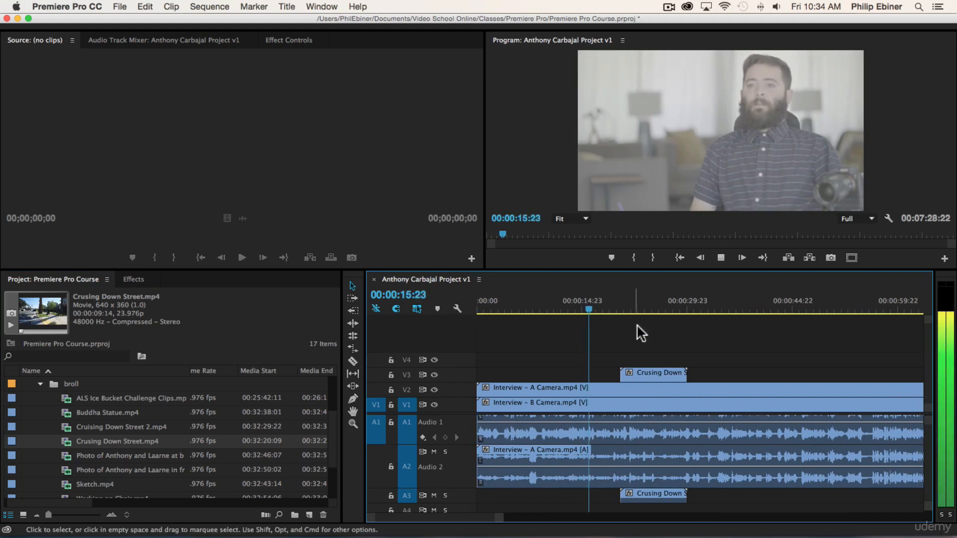
key("XF86AudioMute")
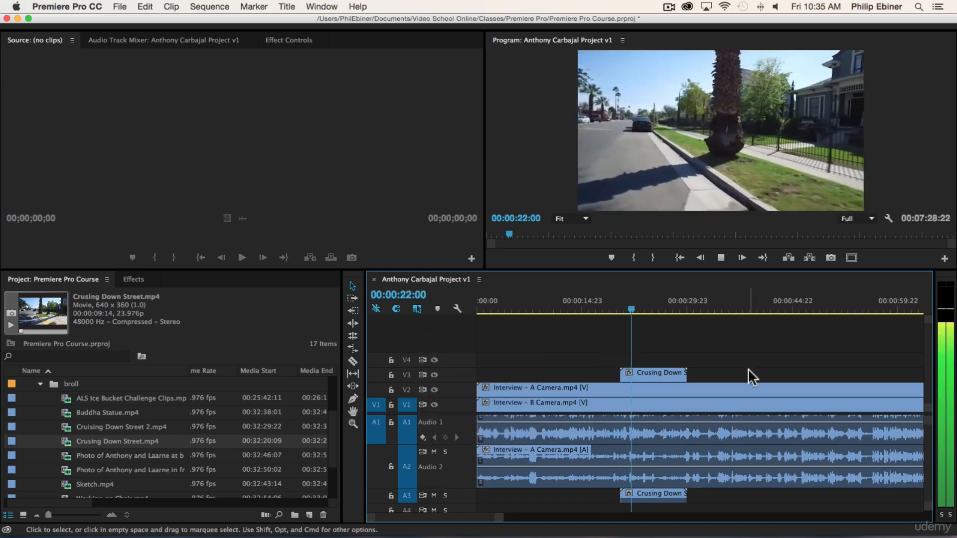
key("space")
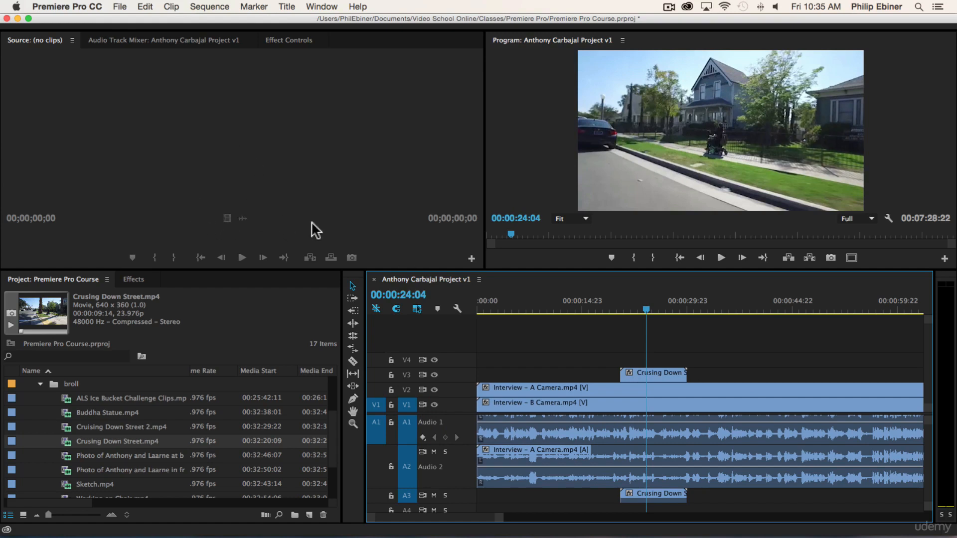
Open Working on Chair.mp4 in the Source monitor, preview it, and return to its first frame.
left_click(691, 305)
scroll(107, 432, "down", 1)
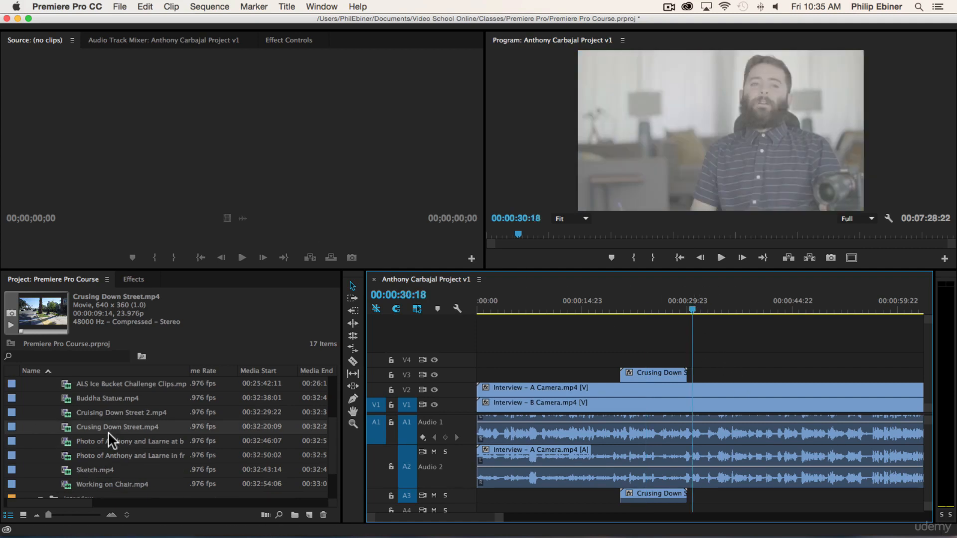
double_click(104, 485)
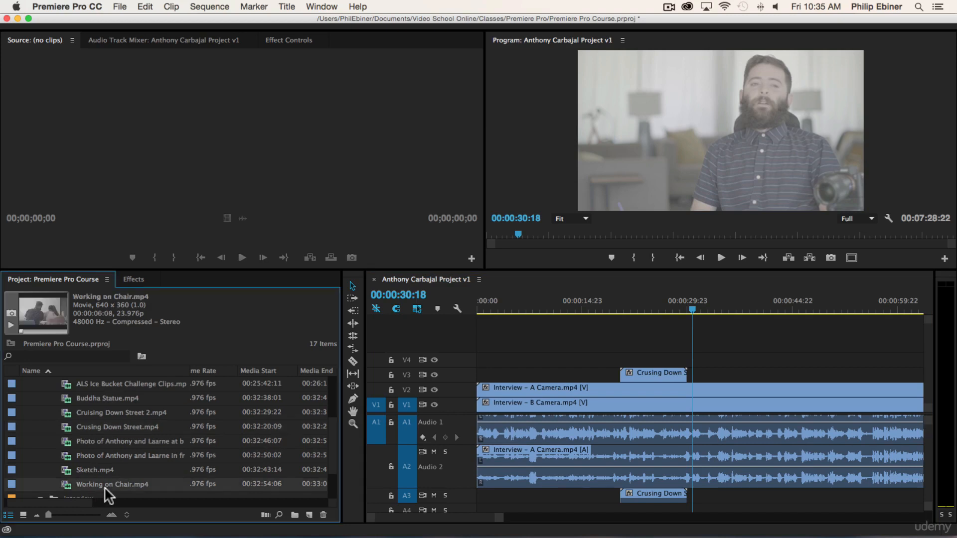
left_click(241, 257)
left_click(243, 258)
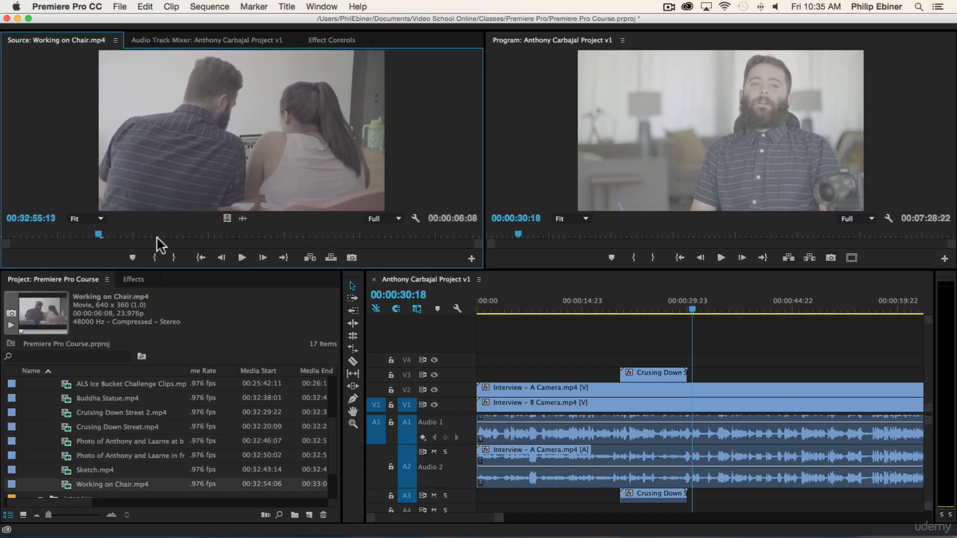
left_click(242, 257)
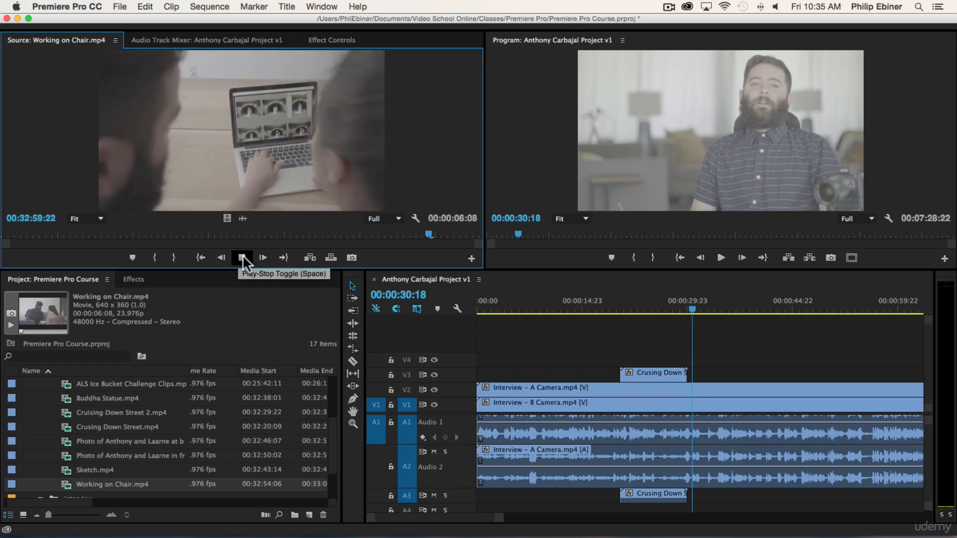
left_click_drag(50, 233, 4, 232)
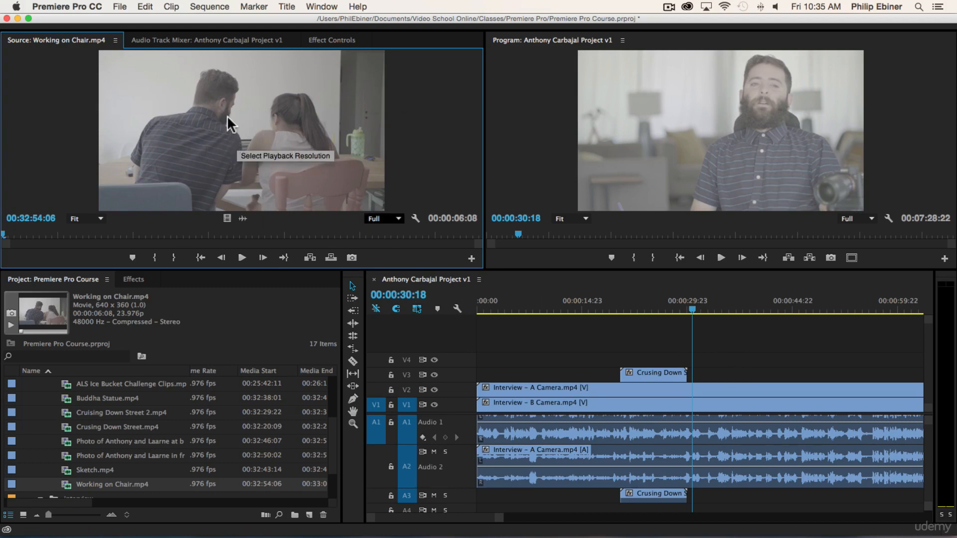
Try placing Working on Chair.mp4 after the street clip, first with audio on V3 at about 38 seconds and then video only, undoing each placement.
left_click_drag(235, 106, 721, 375)
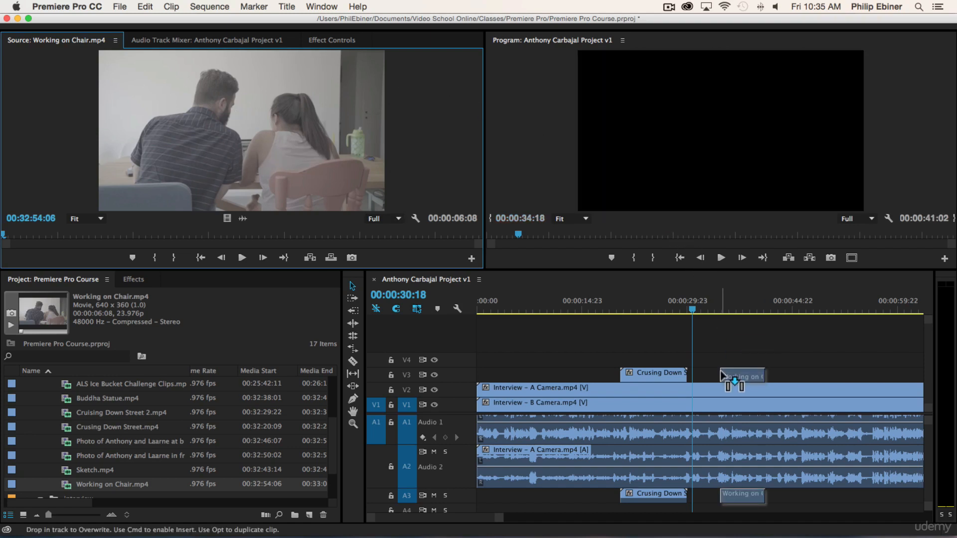
left_click_drag(721, 374, 182, 429)
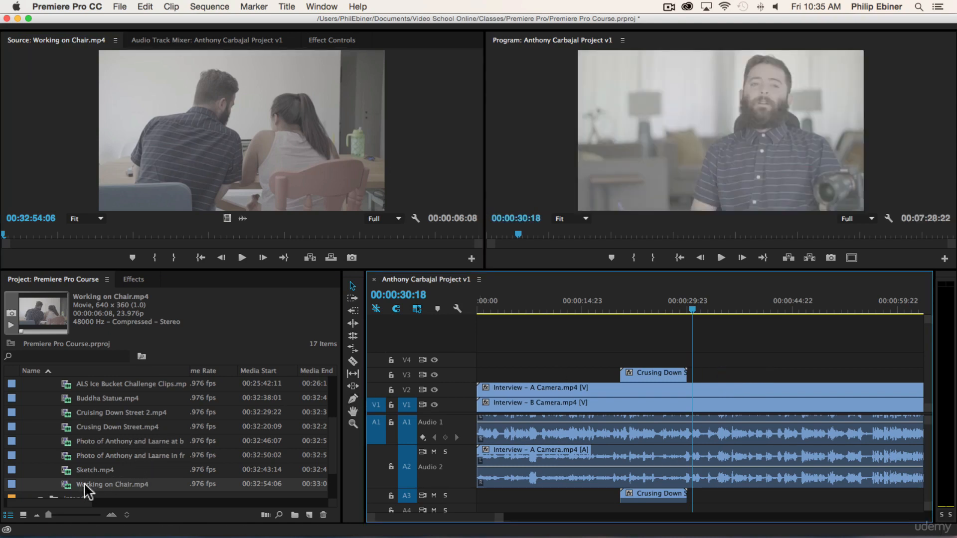
left_click_drag(68, 479, 741, 376)
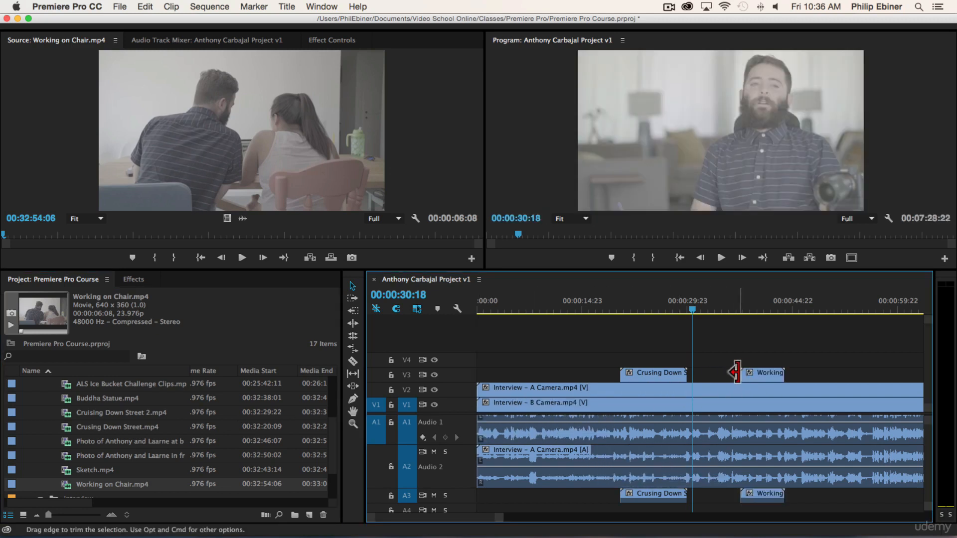
key("super+z")
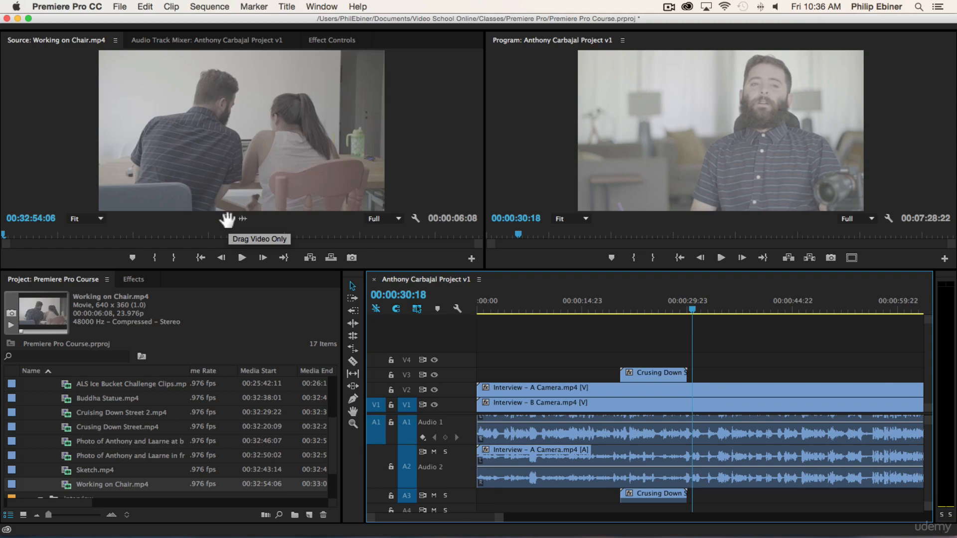
mouse_move(226, 220)
left_mouse_down()
mouse_move(301, 212)
mouse_move(720, 384)
mouse_move(235, 202)
mouse_move(241, 212)
mouse_move(534, 269)
mouse_move(724, 358)
mouse_move(745, 451)
mouse_move(723, 493)
mouse_move(710, 489)
left_mouse_up()
key("super+z")
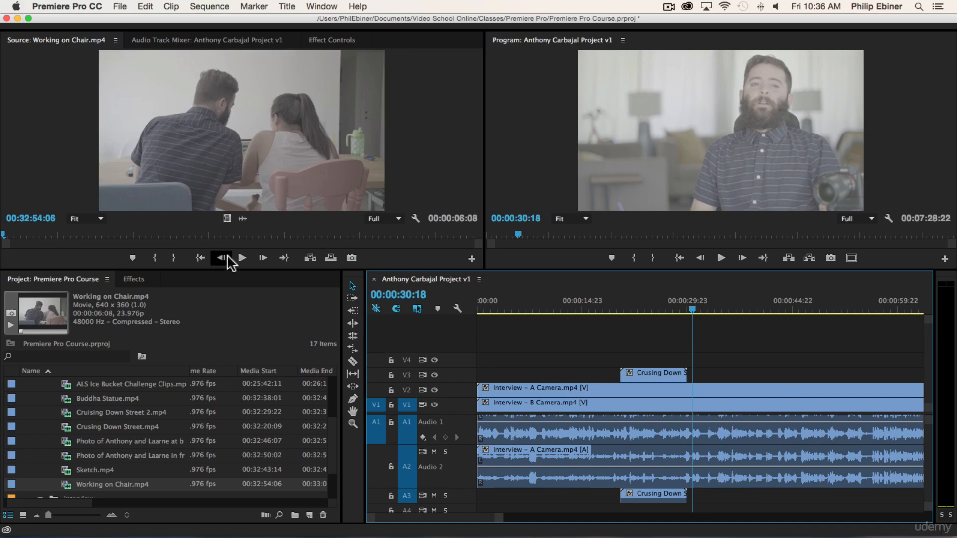
Step frame by frame through Working on Chair.mp4 around 00:32:55 to look for a suitable starting frame.
left_click(242, 258)
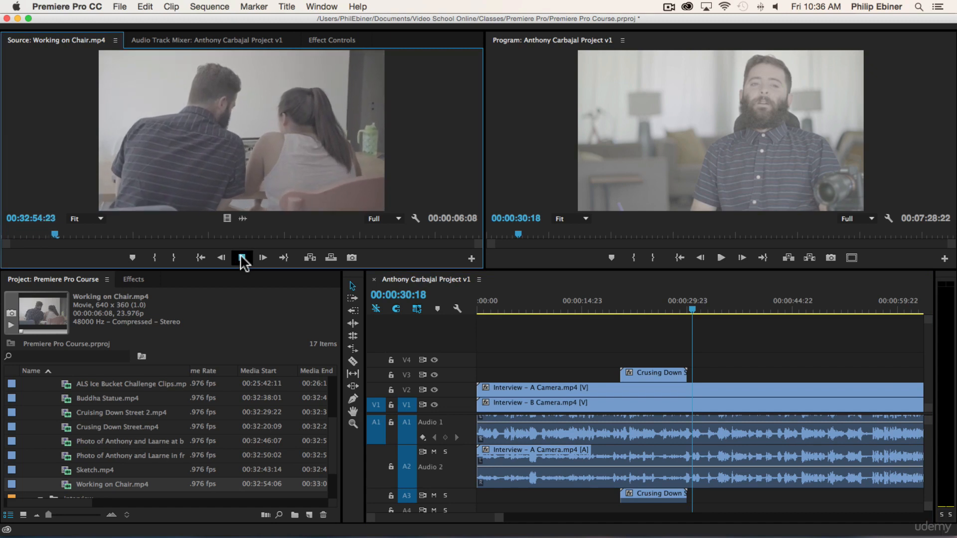
left_click(242, 259)
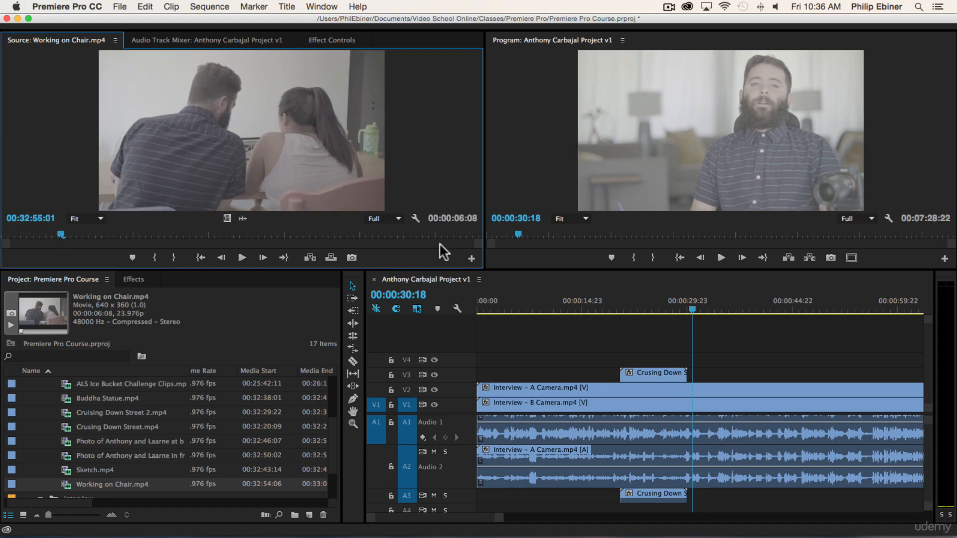
mouse_move(59, 232)
left_mouse_down()
mouse_move(20, 233)
mouse_move(193, 232)
mouse_move(43, 233)
mouse_move(95, 232)
mouse_move(64, 230)
left_mouse_up()
key("Right")
key("Right")
key("Right")
key("Right")
key("Right")
key("Right")
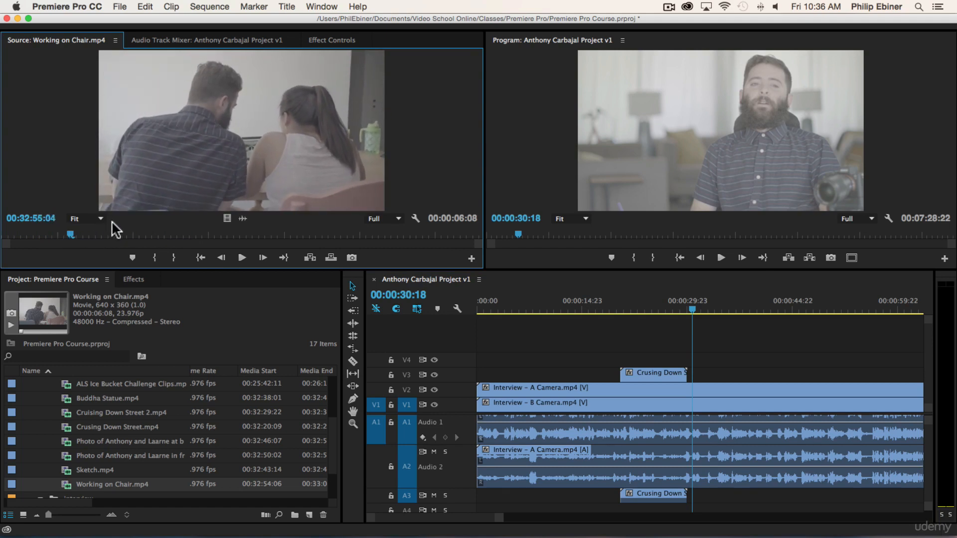
key("Left")
key("Left")
key("Left")
key("Left")
key("Left")
key("Left")
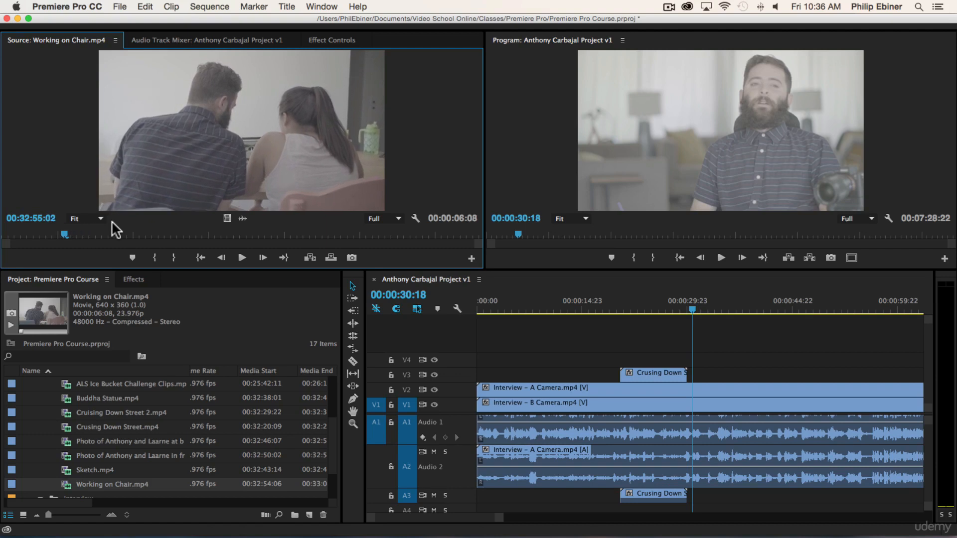
key("Right")
key("Right")
key("Right")
key("Right")
key("Right")
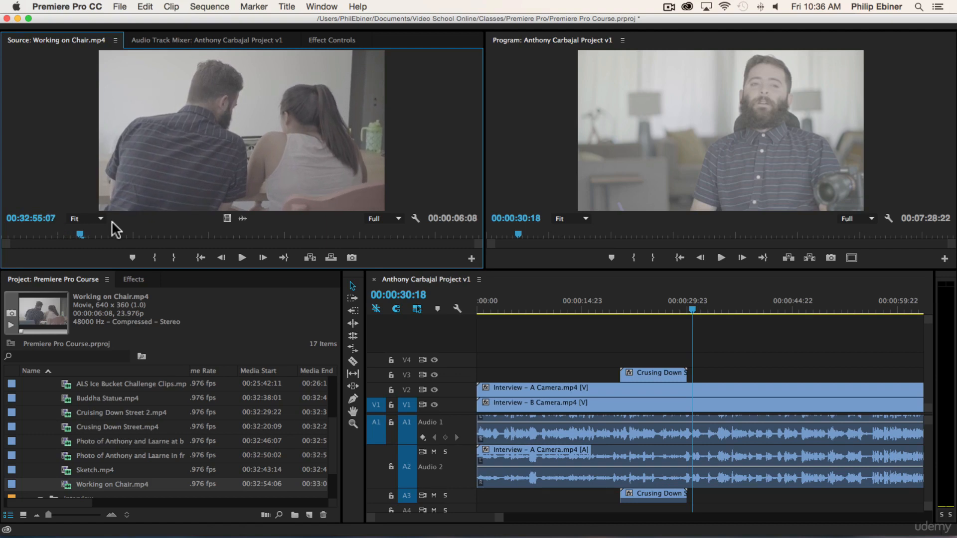
Play Working on Chair.mp4 further, go back to 00:32:55:02, and mark the In point there.
key("space")
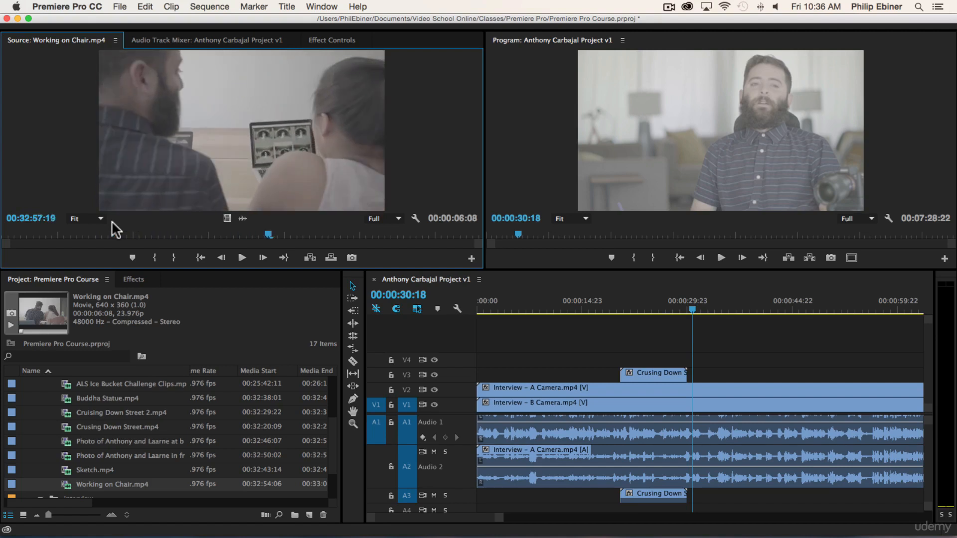
key("j")
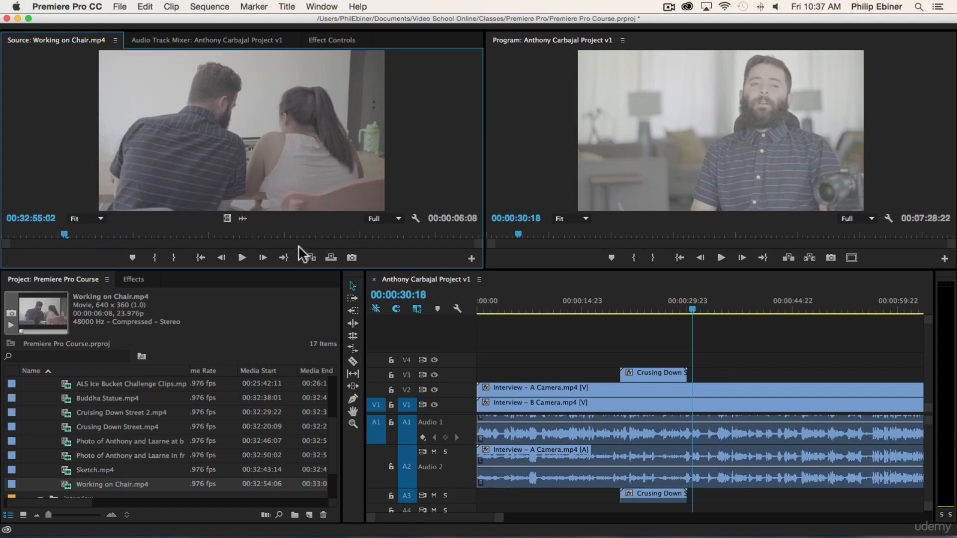
left_click(155, 258)
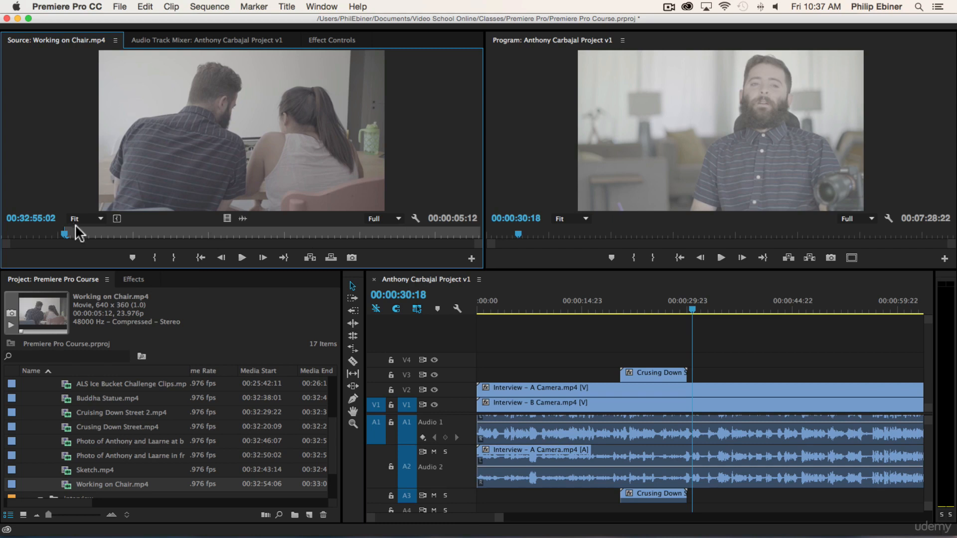
Play Working on Chair.mp4 from its In point and mark the Out point at 00:32:58:22.
key("space")
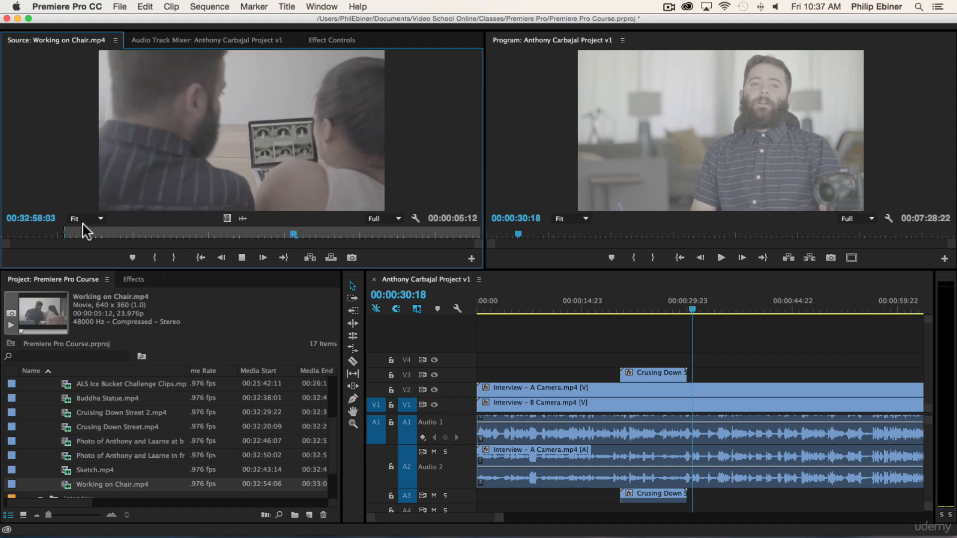
key("space")
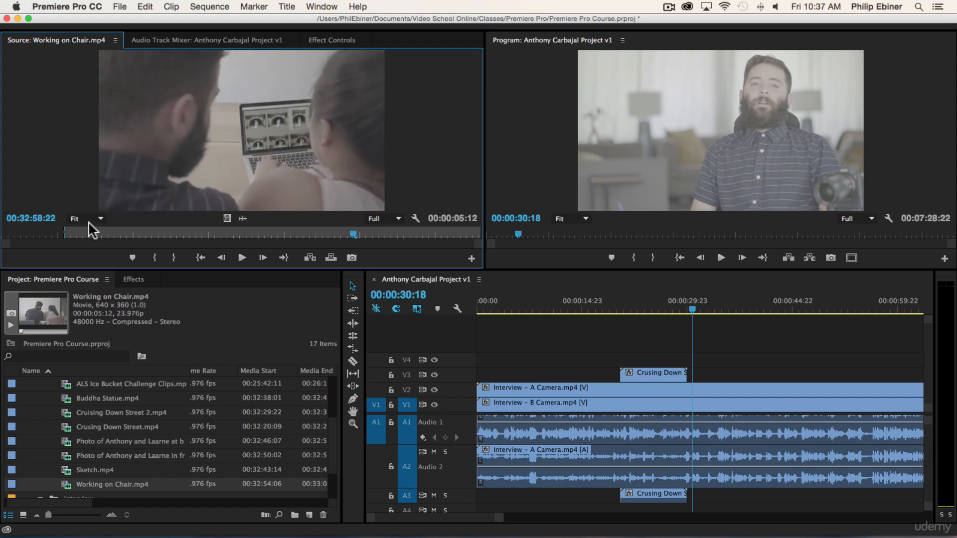
left_click(173, 258)
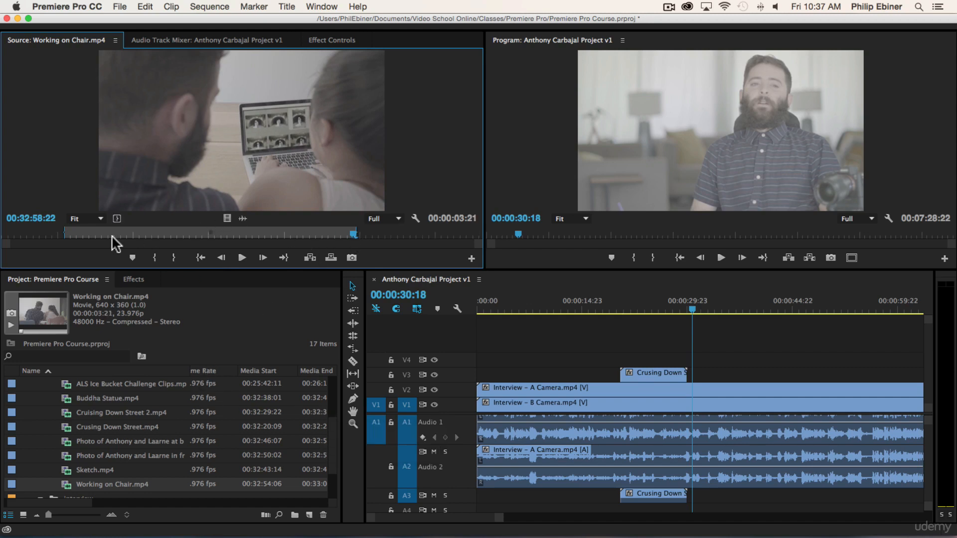
Place the trimmed Working on Chair.mp4 with its audio on V3 and A3 at about 35 seconds, and play the sequence over it.
left_click_drag(246, 136, 725, 372)
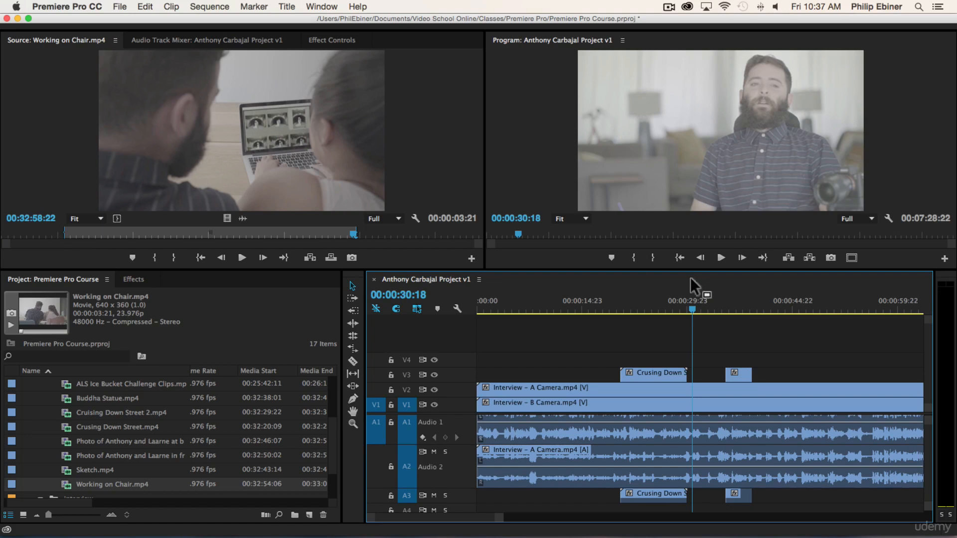
left_click(717, 299)
key("space")
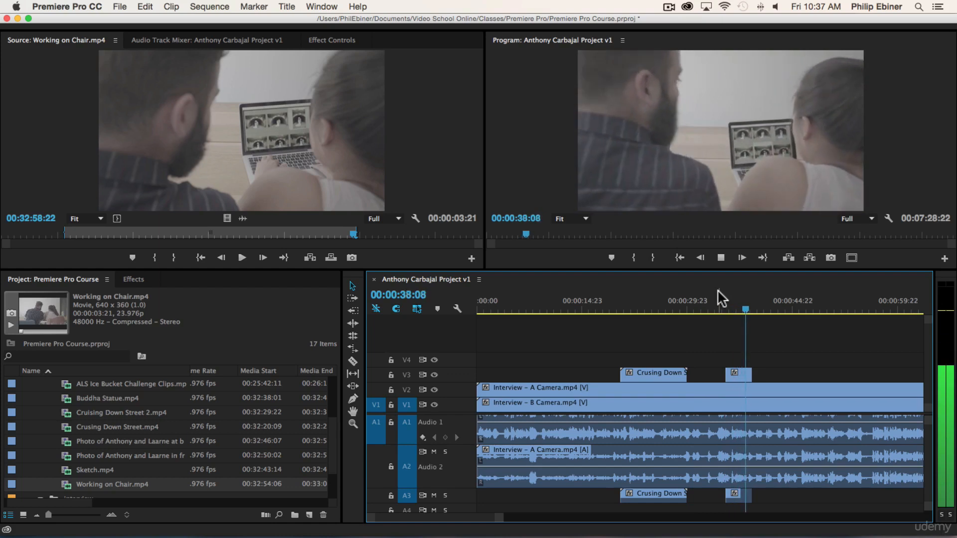
key("space")
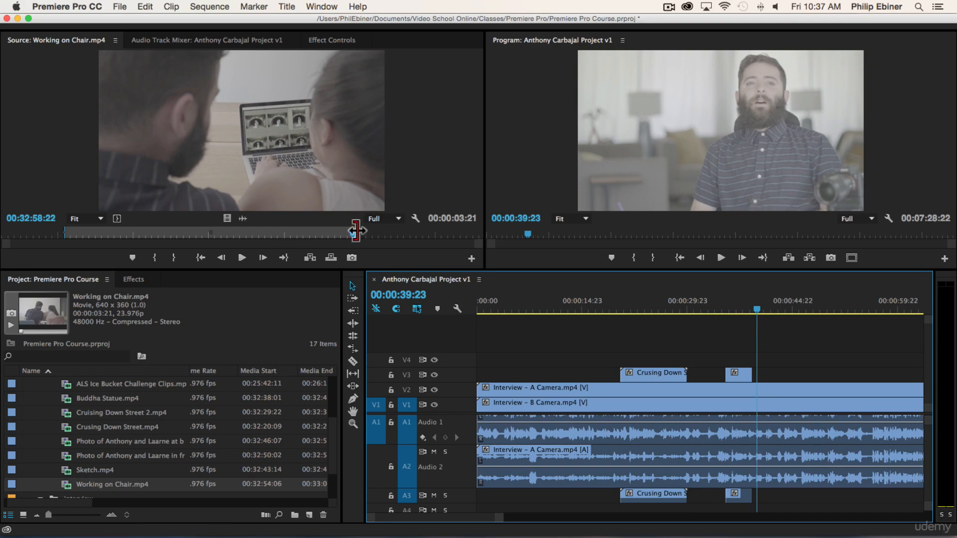
Extend the source Out point to a duration of 00:00:04:11, try placing the longer clip on V3 at about 43 seconds, and delete it.
left_click_drag(356, 230, 394, 228)
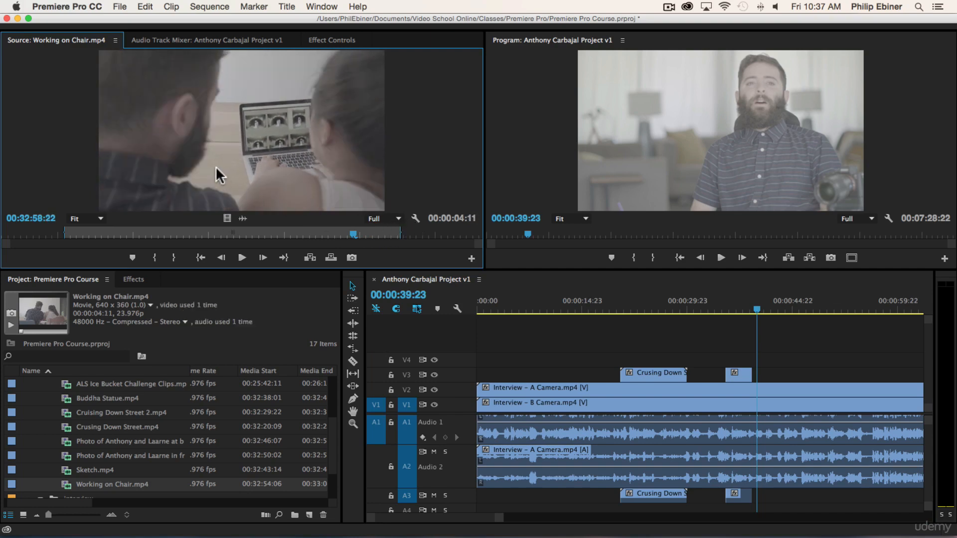
left_click_drag(216, 166, 775, 372)
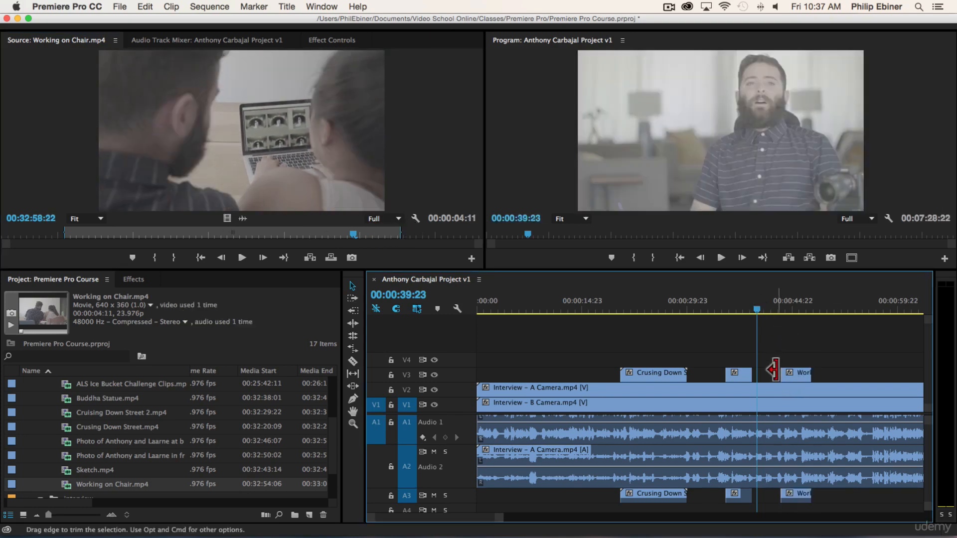
left_click(803, 375)
key("Delete")
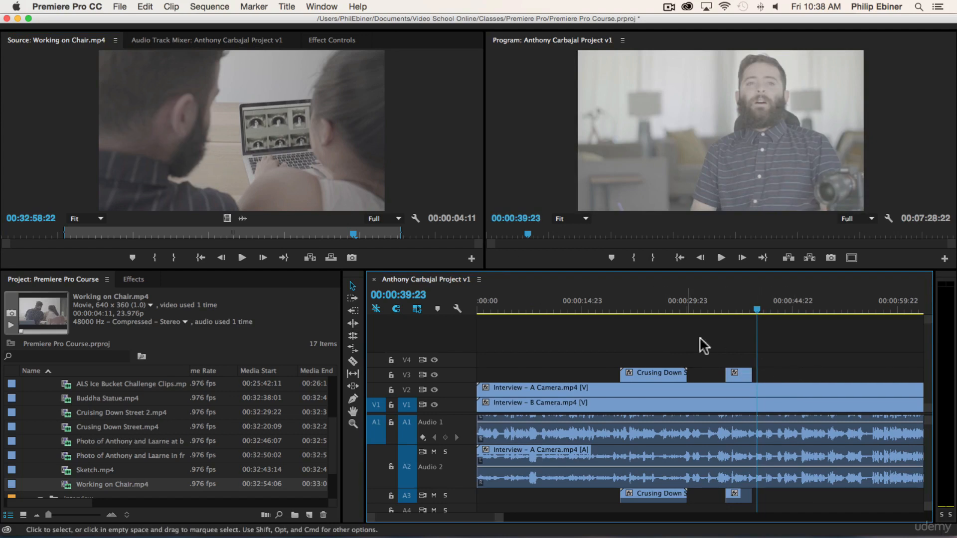
Extend the source Out point to a duration of 00:00:05:04, try placing the clip on V4 above the shorter copy, and delete it.
left_click_drag(740, 304, 749, 305)
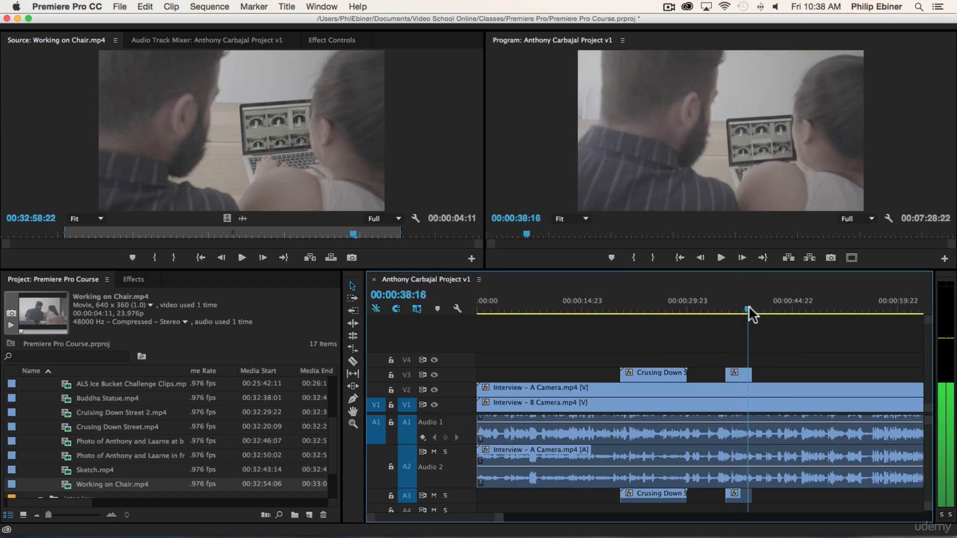
left_click(400, 232)
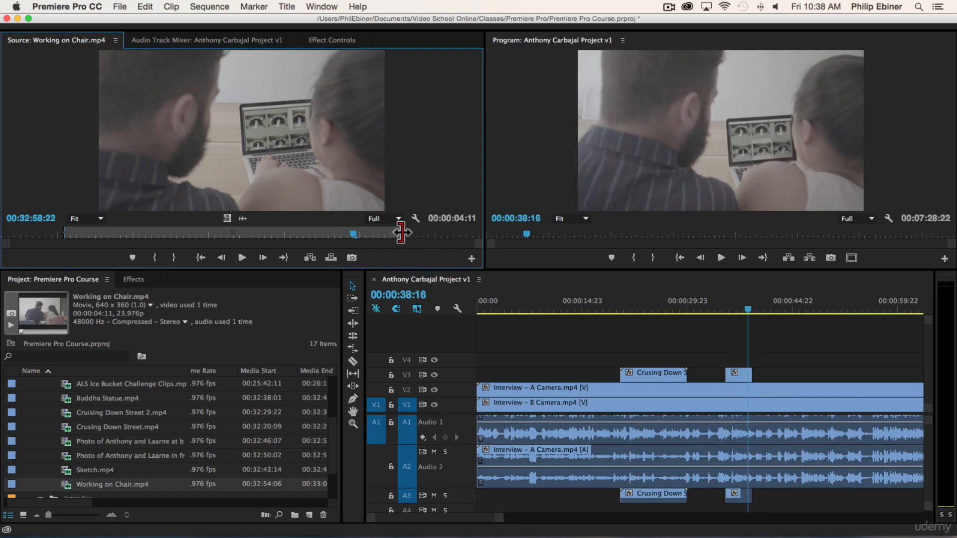
left_click_drag(401, 232, 454, 233)
left_click_drag(591, 141, 730, 361)
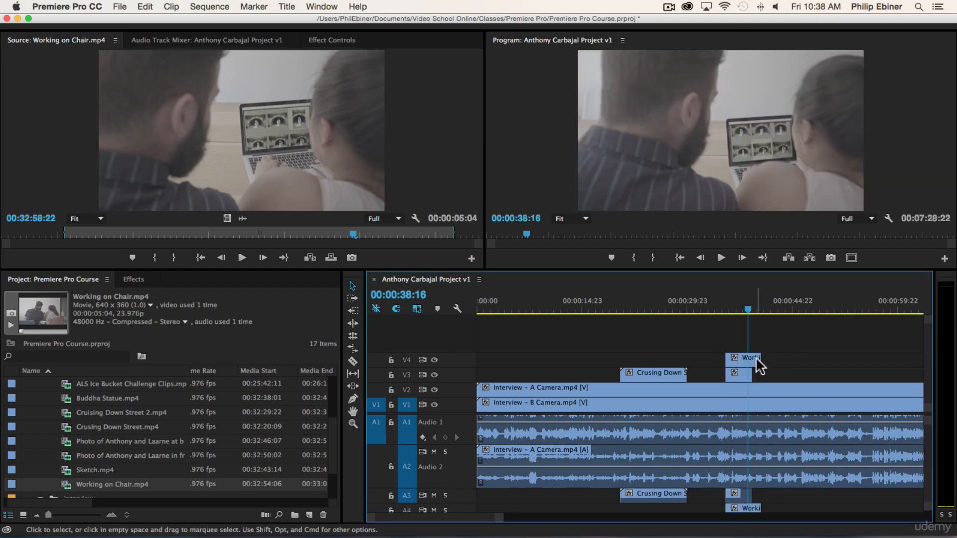
left_click(740, 357)
key("Delete")
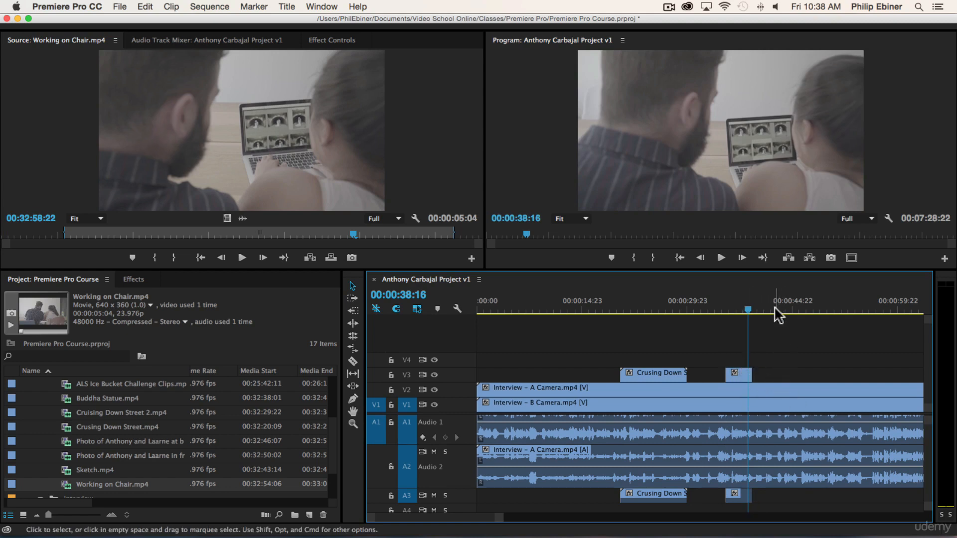
Try an Insert edit of Working on Chair.mp4 at 00:00:46:00 in the sequence, and undo it.
left_click(756, 309)
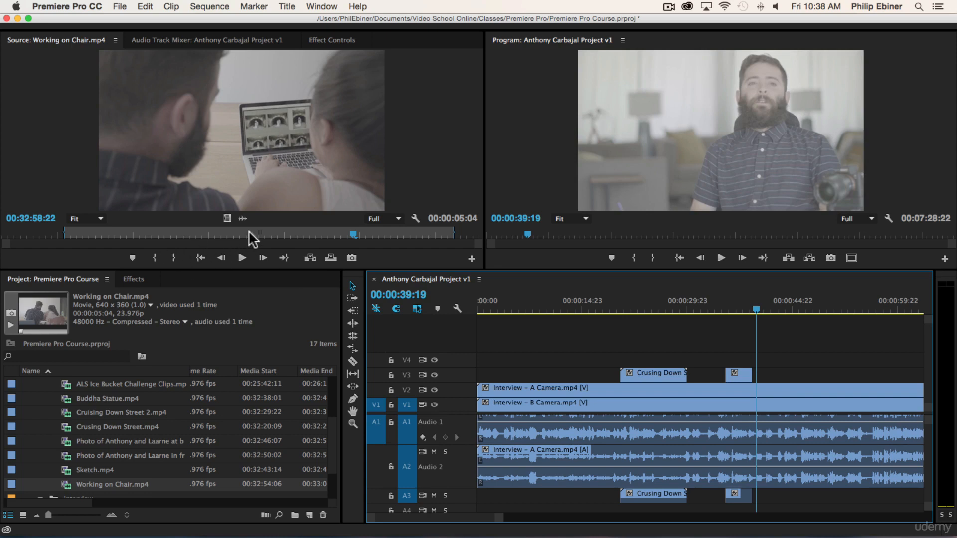
left_click(309, 255)
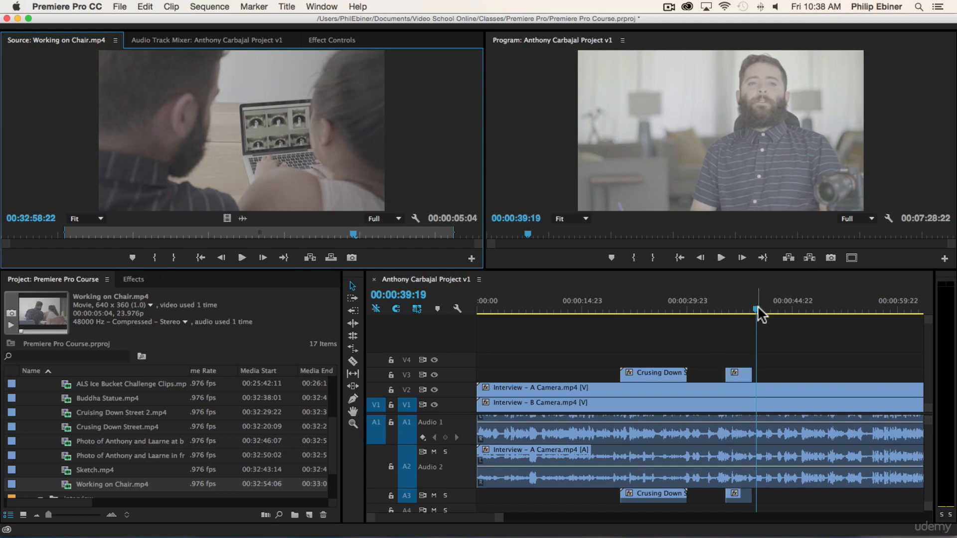
left_click_drag(756, 306, 801, 312)
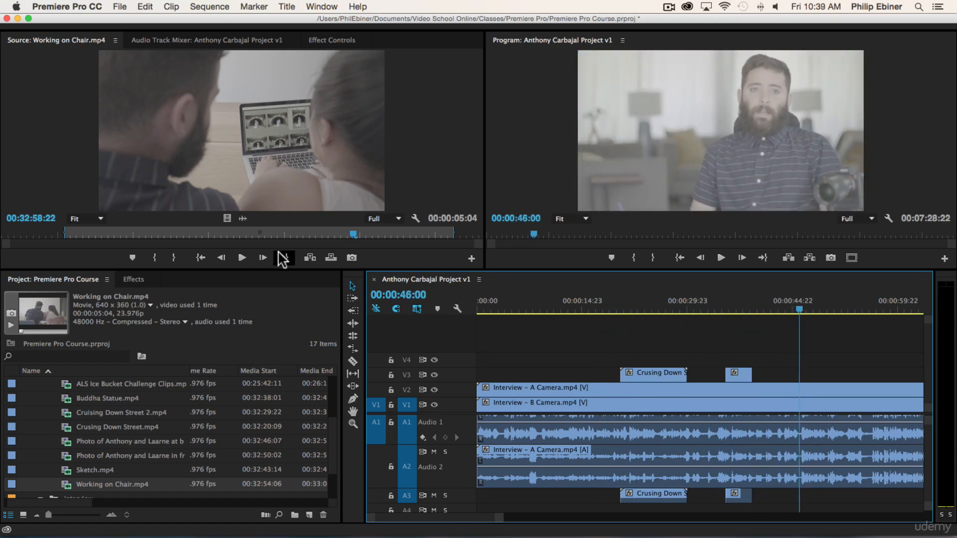
left_click(309, 258)
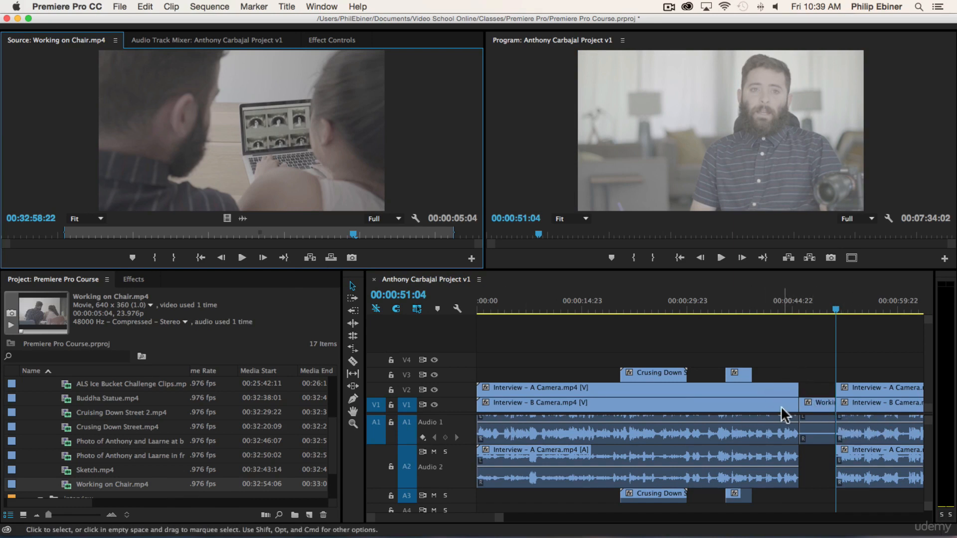
key("super+s")
key("super+z")
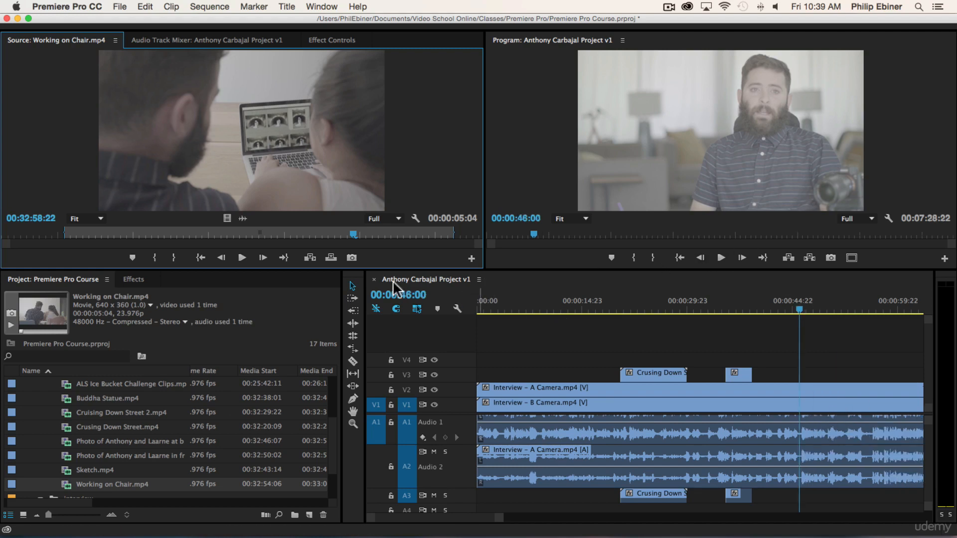
Try an Overwrite edit of Working on Chair.mp4 on V1 at 00:00:46:00, play it back with V2 hidden, and undo it.
left_click(332, 258)
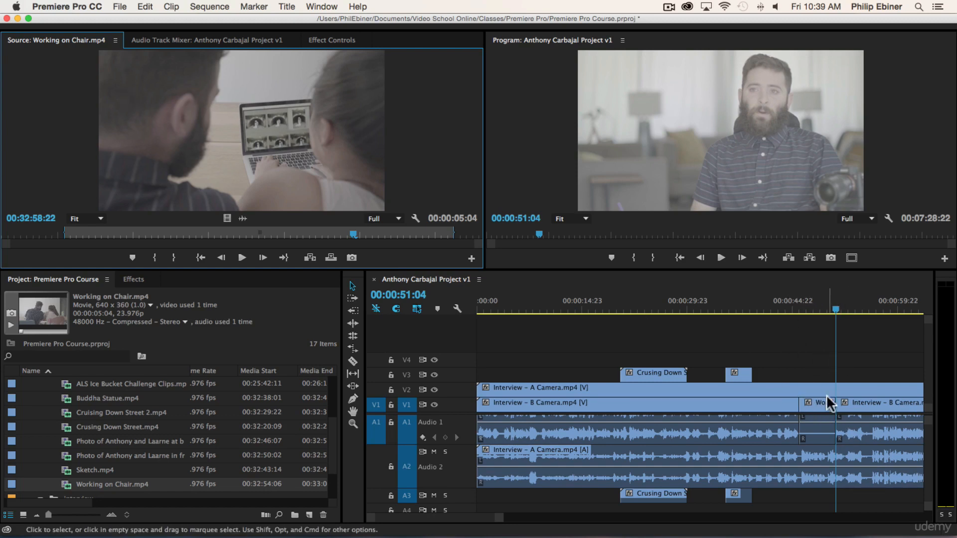
left_click(818, 295)
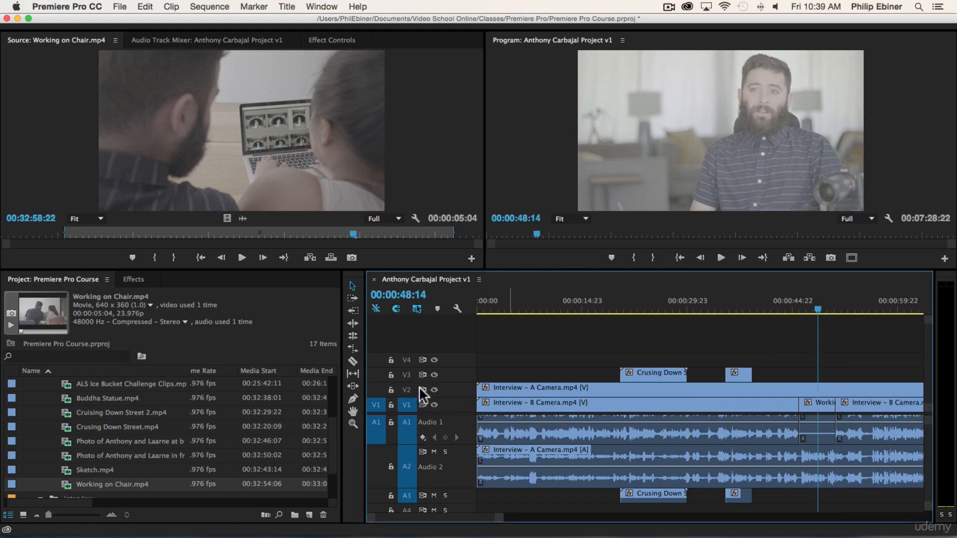
left_click(433, 389)
left_click(796, 307)
left_click_drag(795, 307, 786, 307)
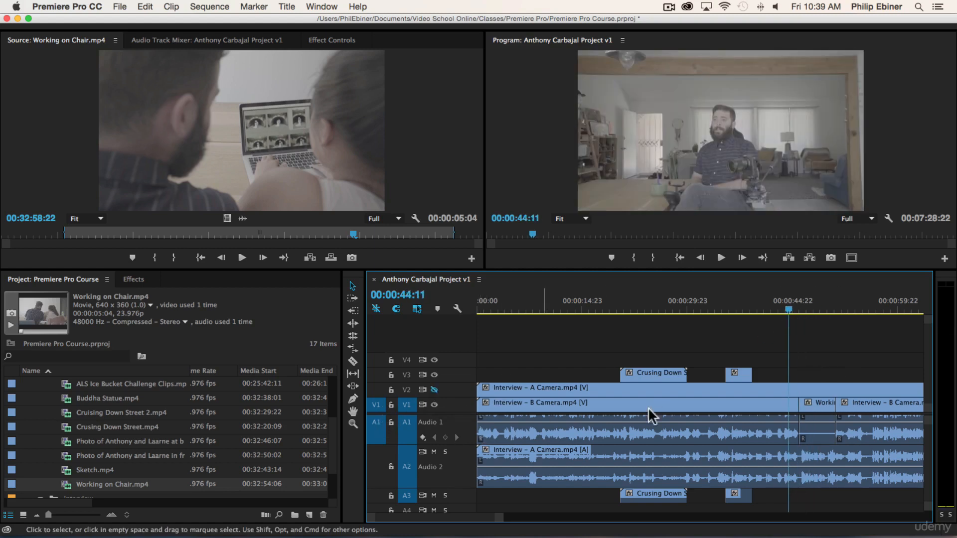
key("space")
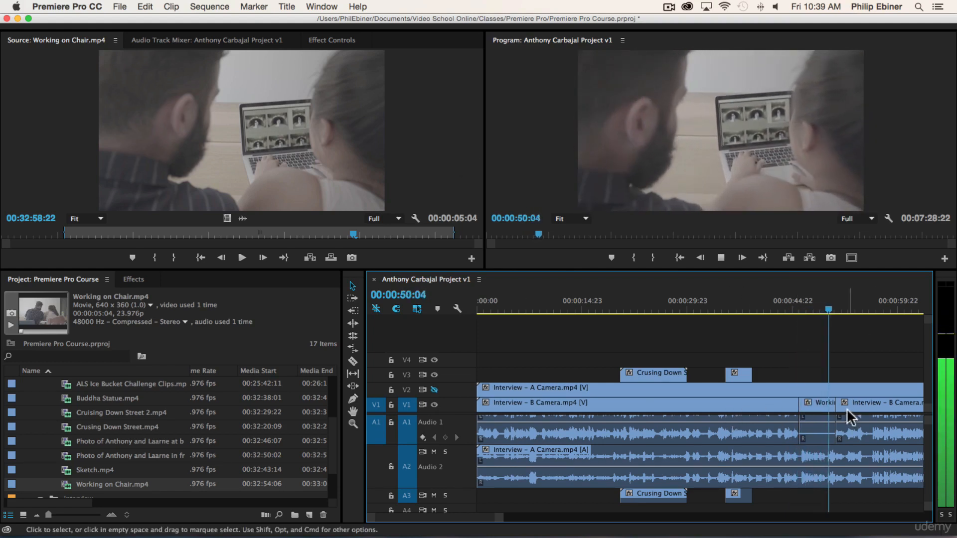
key("space")
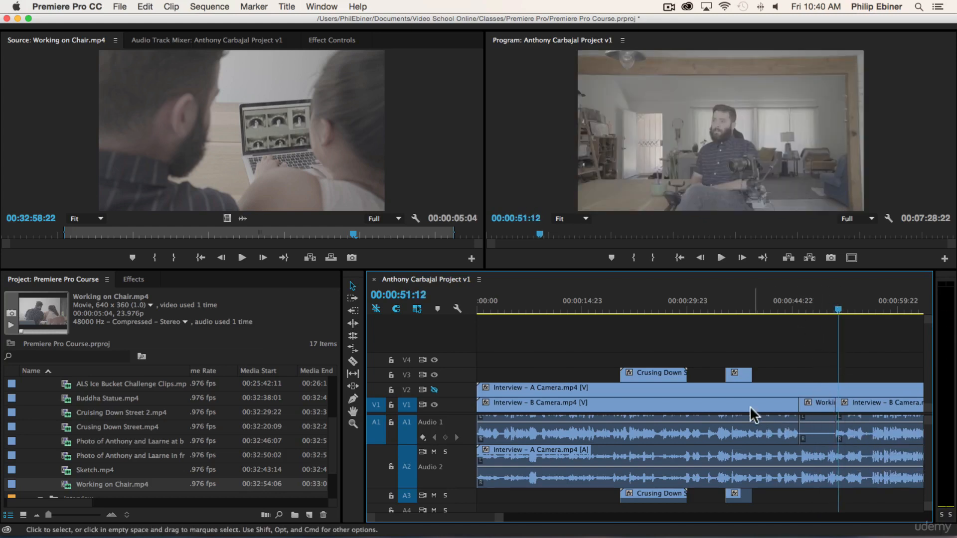
key("super+z")
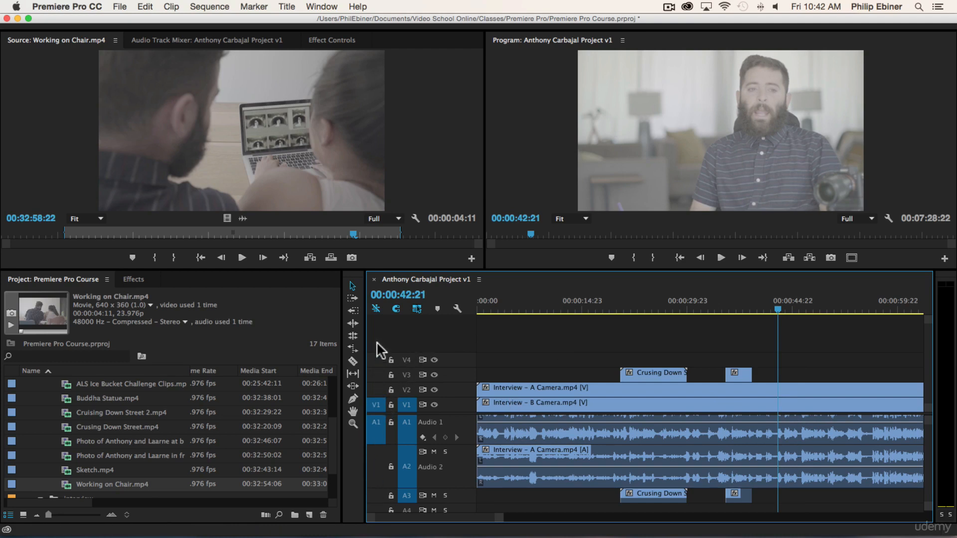
Patch the source video to track V3, try overwriting with Working on Chair.mp4 at 00:00:42:21, and undo the overwrite.
left_click(377, 375)
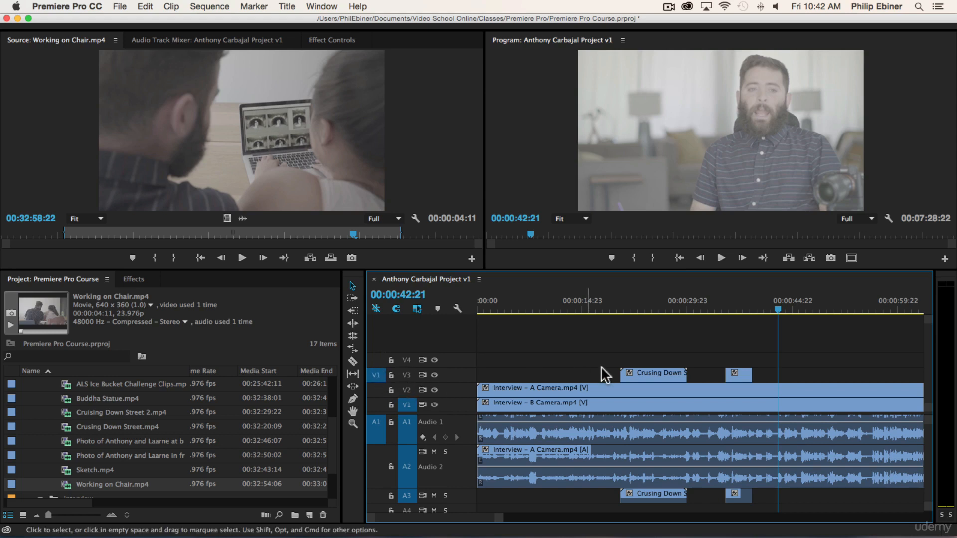
left_click(331, 257)
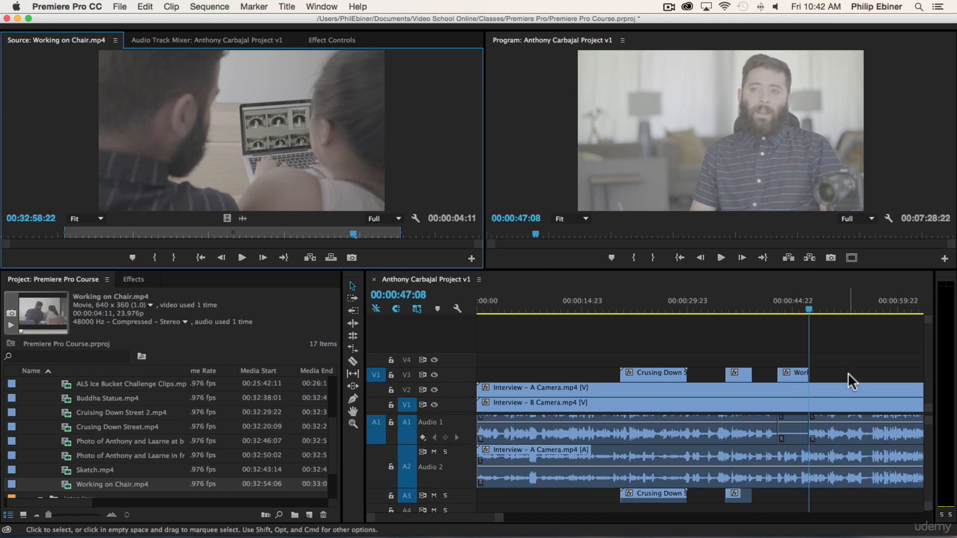
key("super+z")
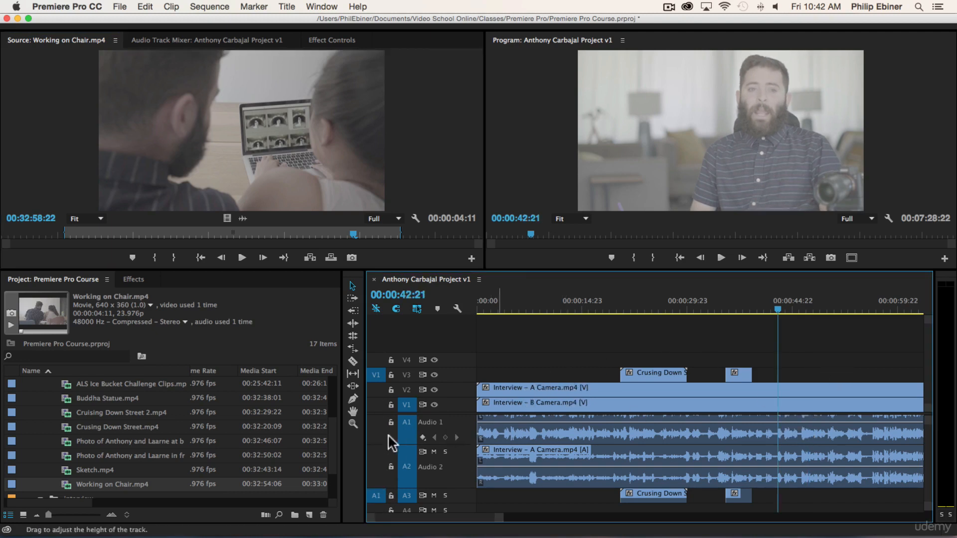
Patch the source audio to track A3, try overwriting the clip at 00:00:42:21 and inserting it at 00:00:47:08, and undo both edits.
left_click_drag(377, 424, 377, 495)
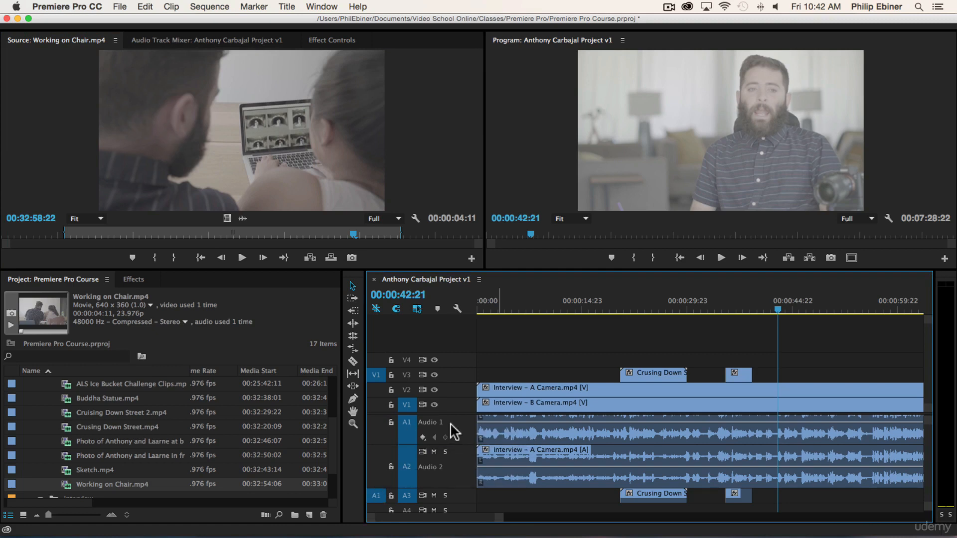
left_click(331, 257)
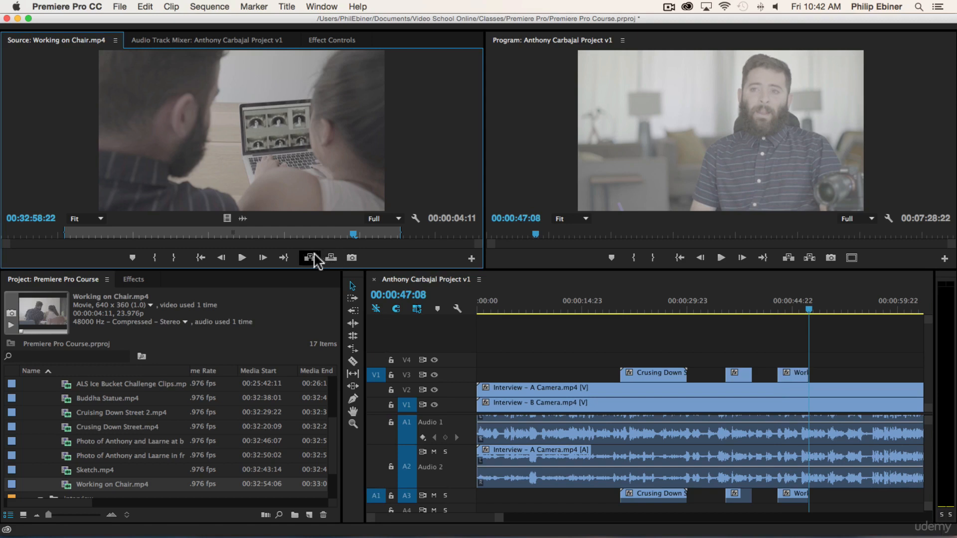
left_click(310, 257)
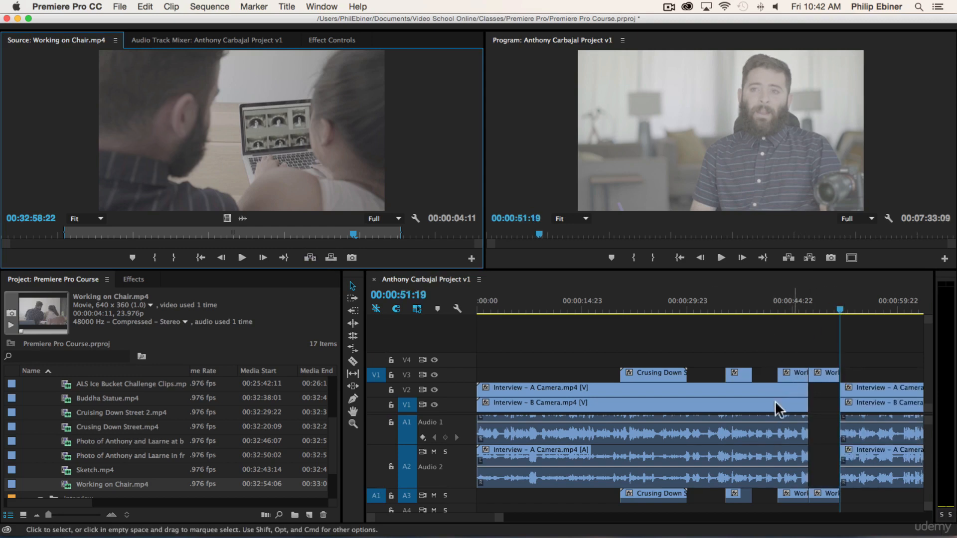
left_click_drag(776, 352, 833, 370)
key("alt+BackSpace")
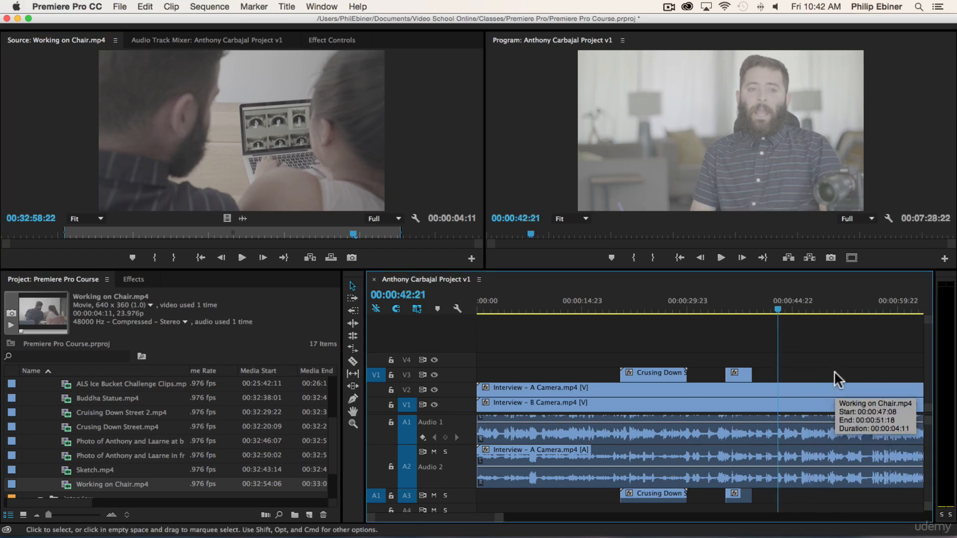
Collapse the broll bin and shrink the A1 and A2 audio tracks to their minimum height.
scroll(855, 361, "right", 3)
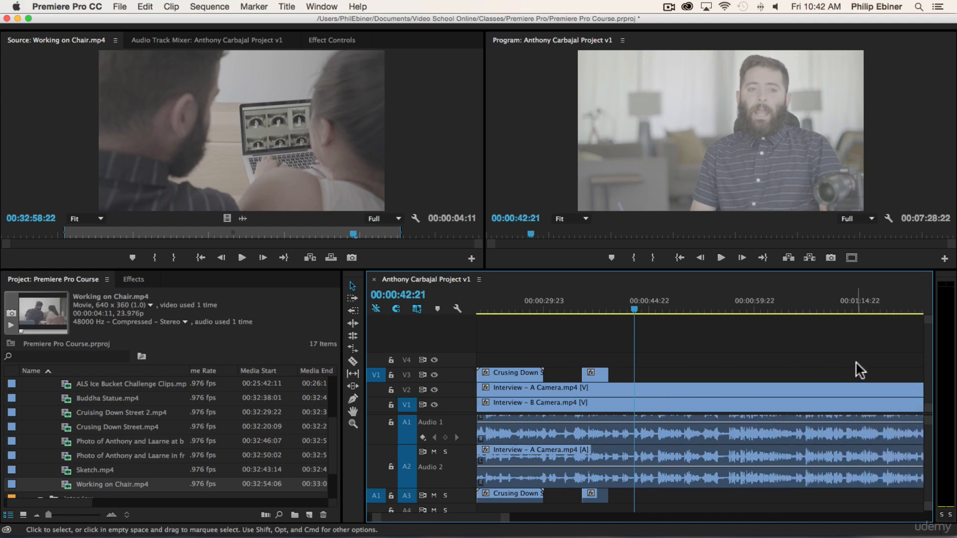
scroll(95, 399, "up", 3)
left_click(40, 441)
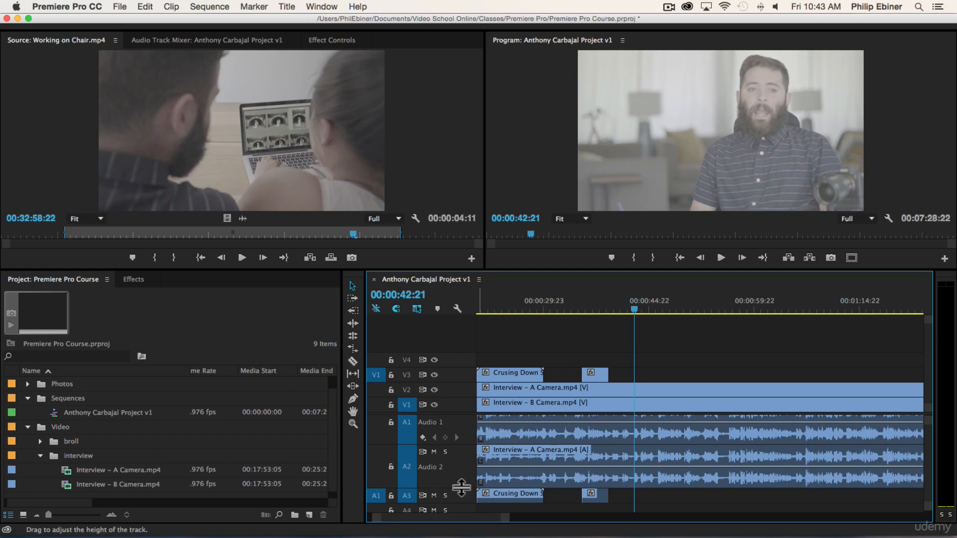
left_click_drag(461, 487, 462, 377)
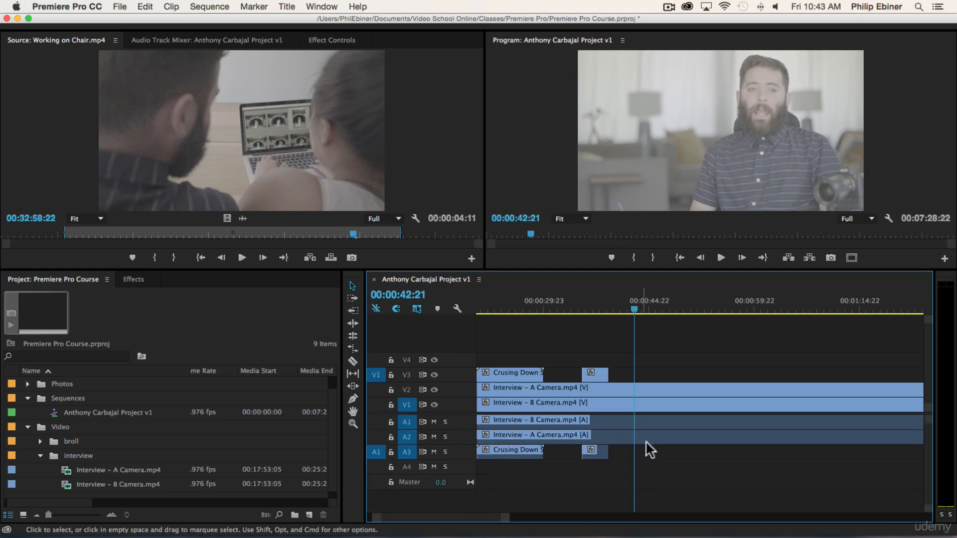
Collapse the interview bin and expand the Music bin in the project.
left_click(40, 455)
left_click(28, 383)
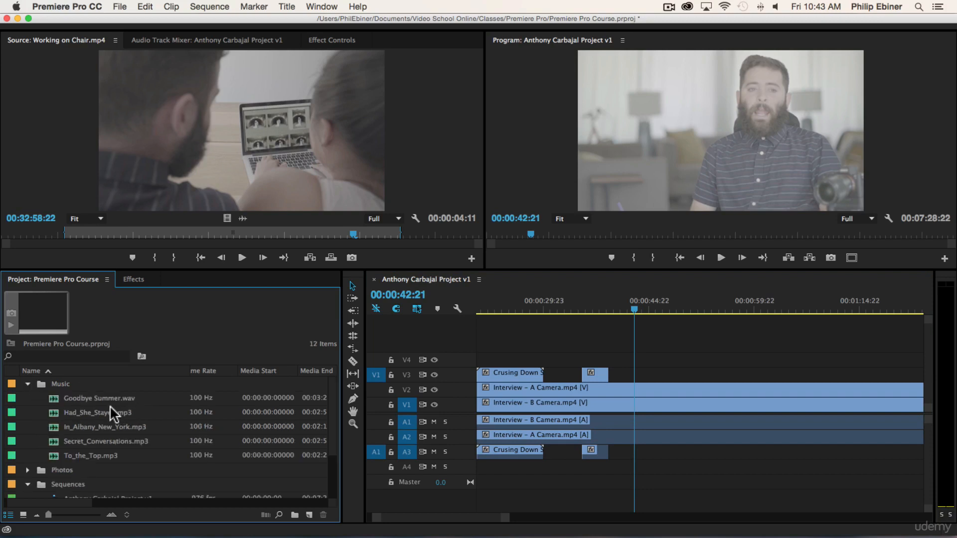
Place Goodbye Summer.wav on audio track A4, starting before the first b-roll clip, and open the music file in the Source Monitor.
left_click_drag(109, 399, 528, 466)
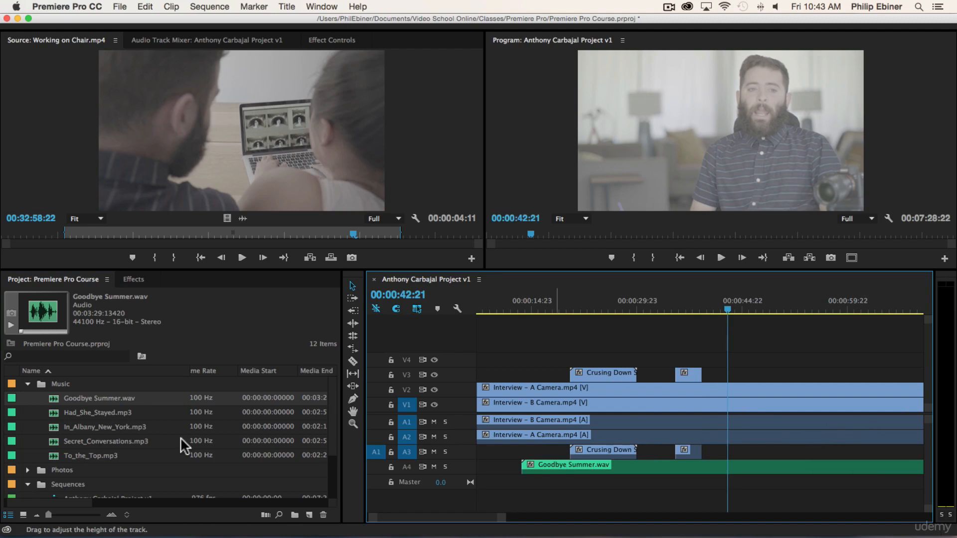
double_click(56, 399)
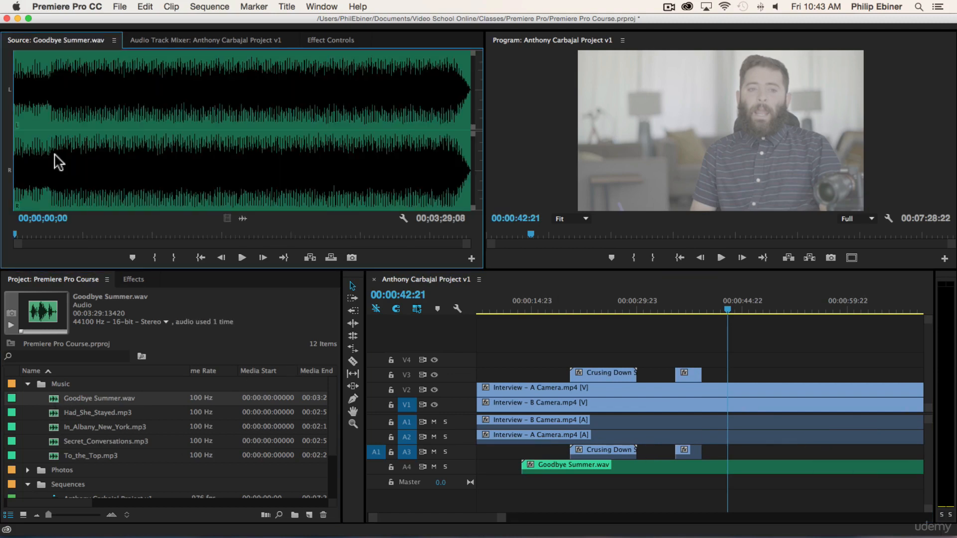
Mark an In point at 00;02;16;24 and an Out point at 00;03;00;11 on the Goodbye Summer.wav source.
left_click(313, 133)
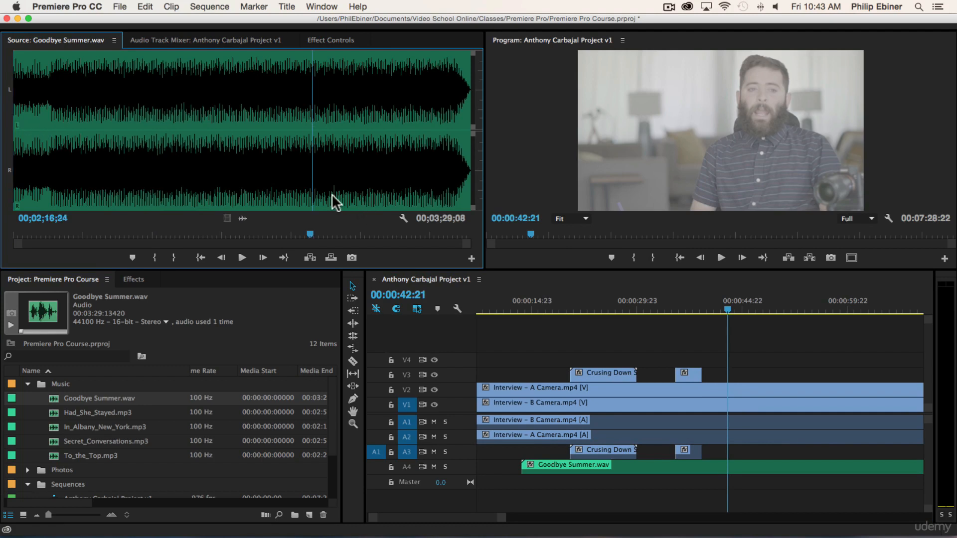
key("i")
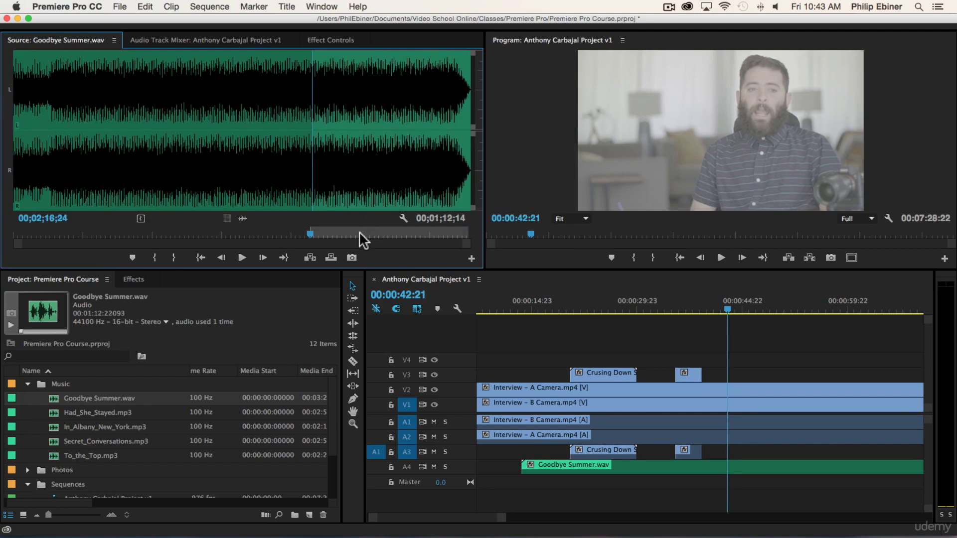
left_click(405, 228)
key("o")
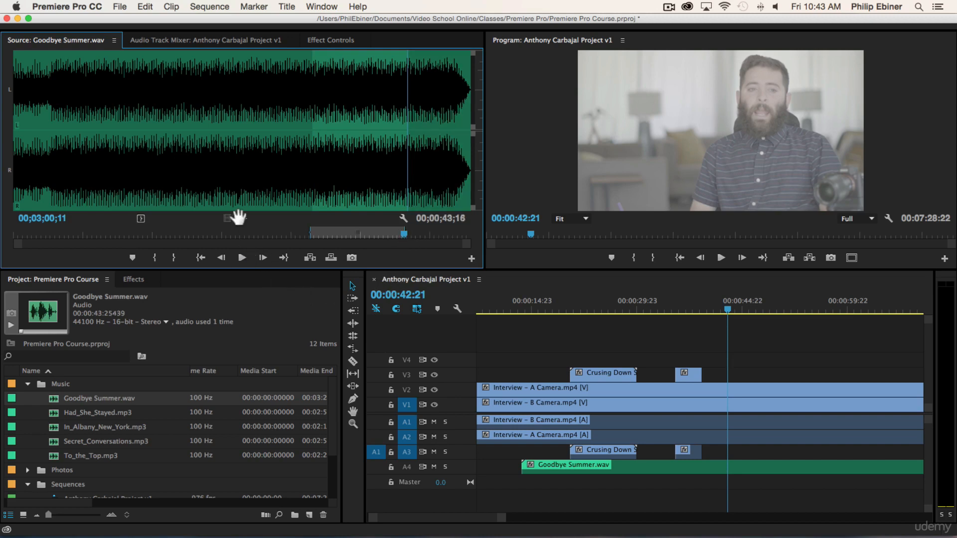
Try overwriting the marked music onto track A3 at 00:00:42:21 and inserting it again at 00:01:26:09, and undo both edits.
left_click_drag(250, 214, 668, 420)
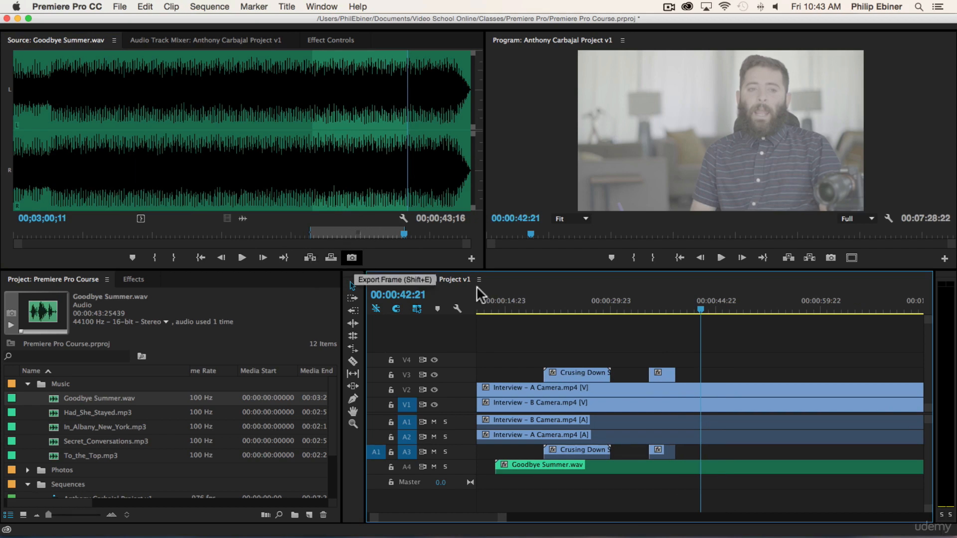
key("minus")
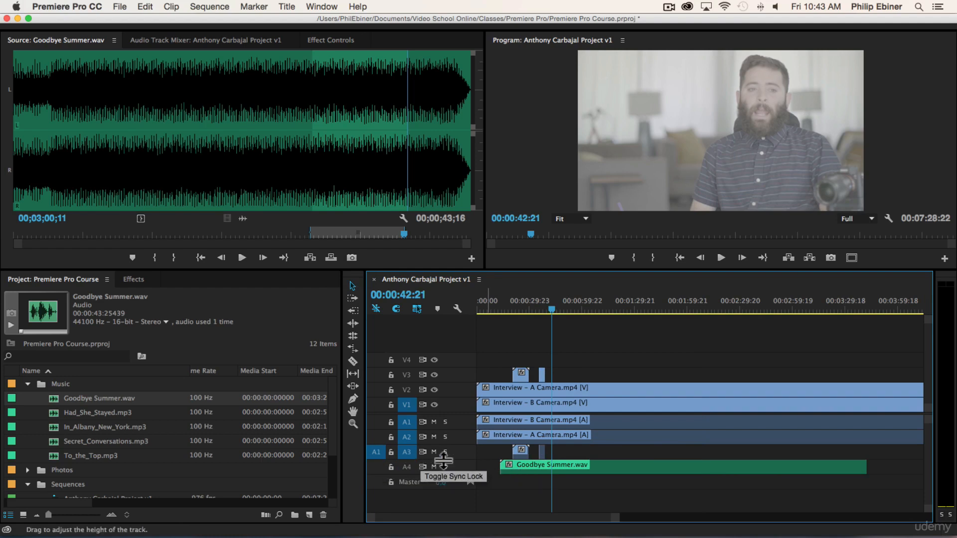
left_click(331, 258)
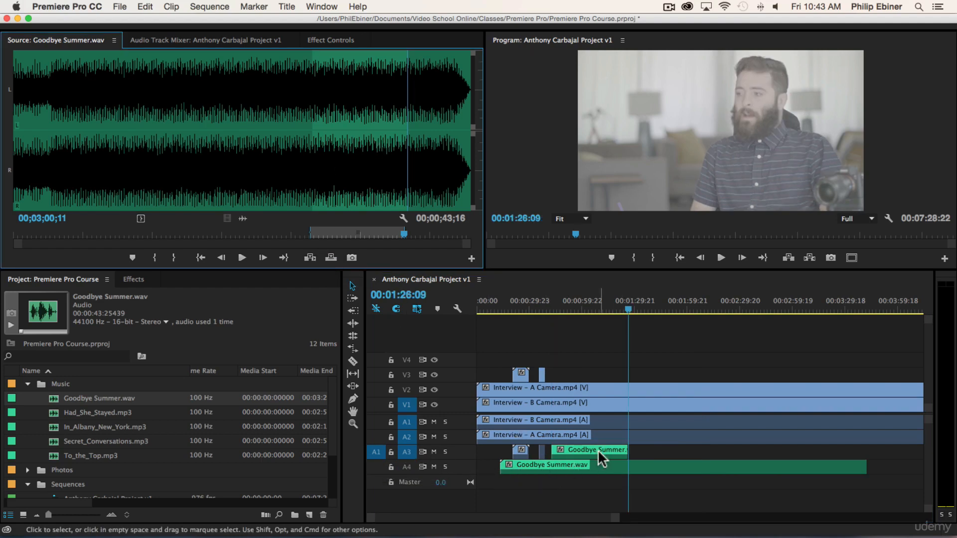
left_click(310, 258)
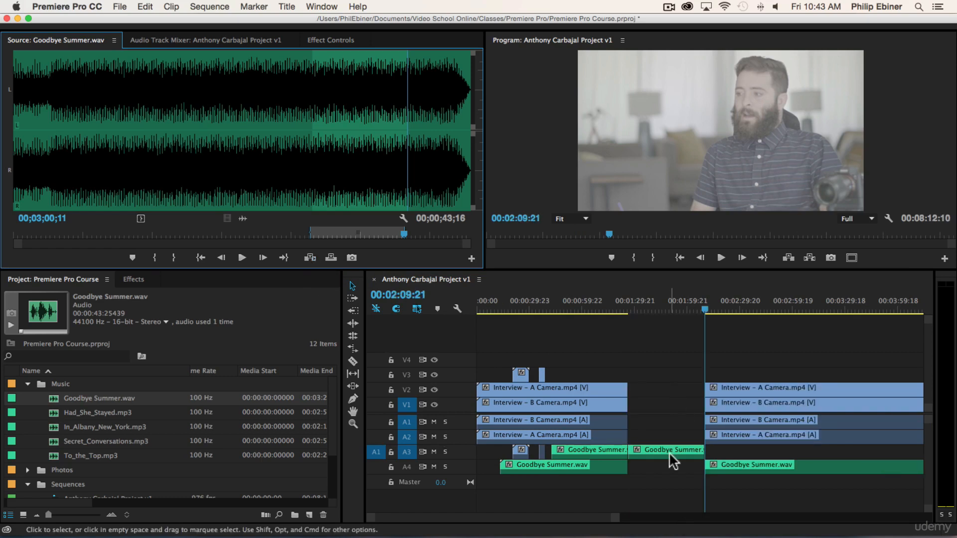
key("super+z")
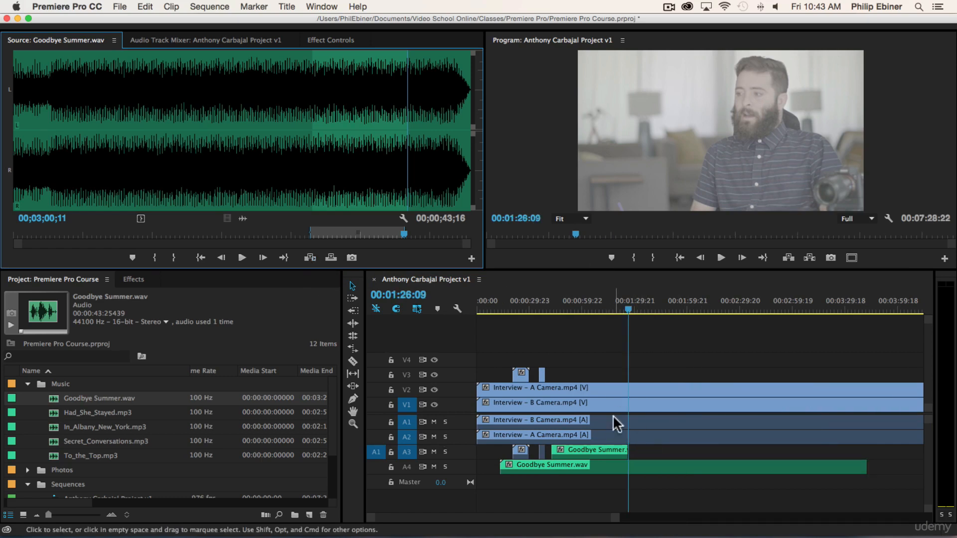
key("super+z")
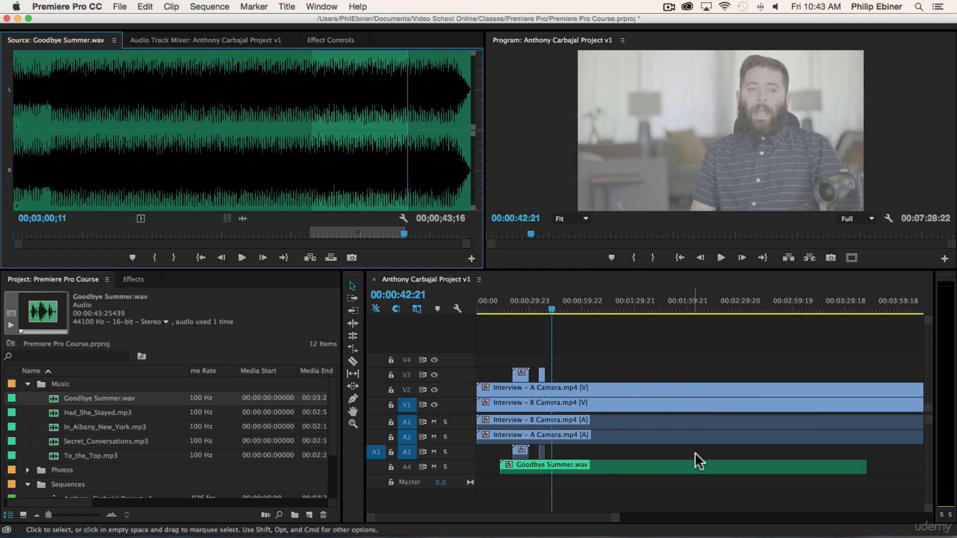
left_click_drag(505, 358, 595, 375)
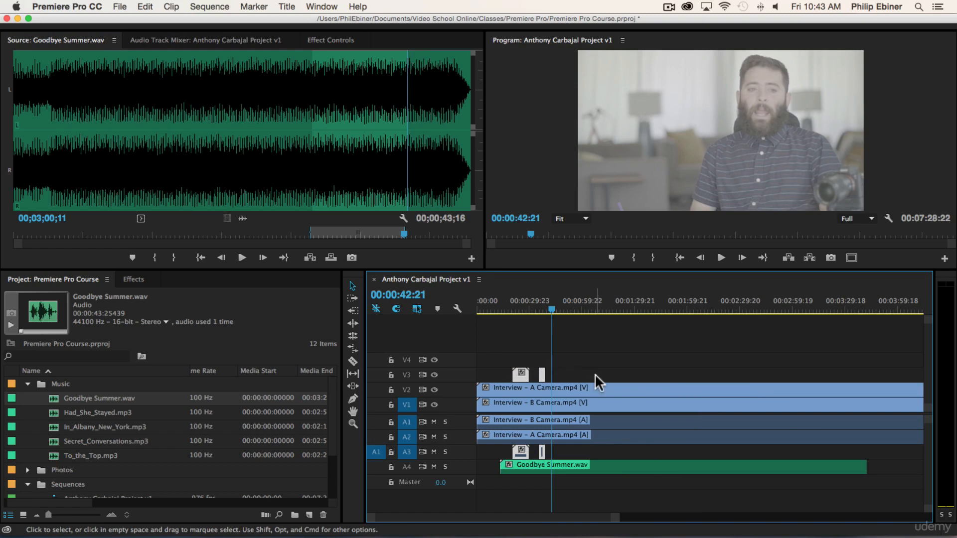
left_click(570, 357)
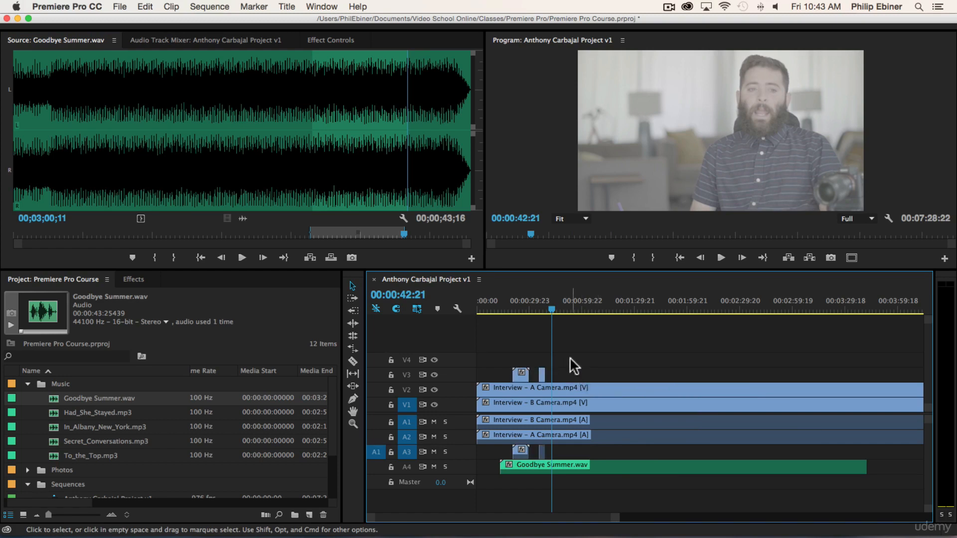